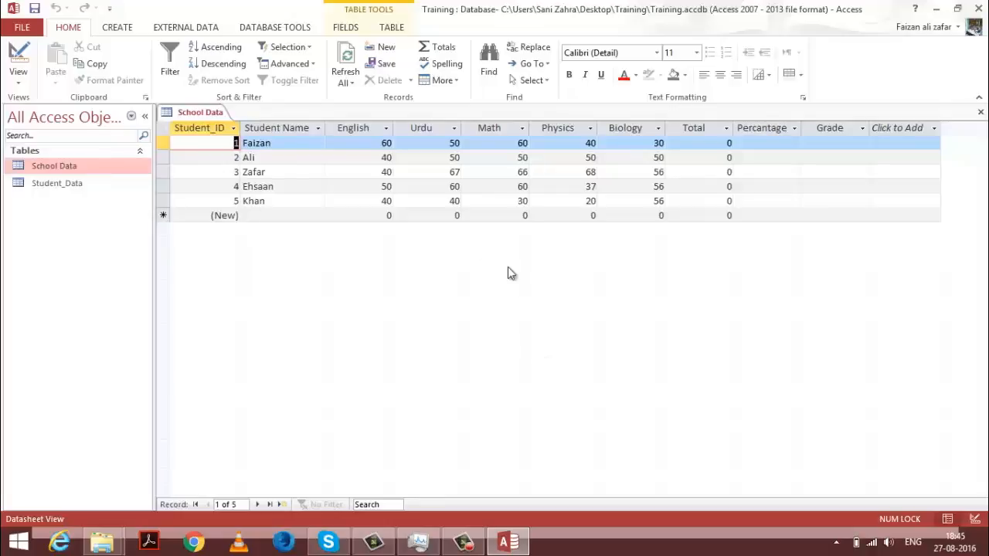
Create a form from the School Data table and compare it with the table's datasheet.
{"action": "left_click", "coordinate": [117, 27]}
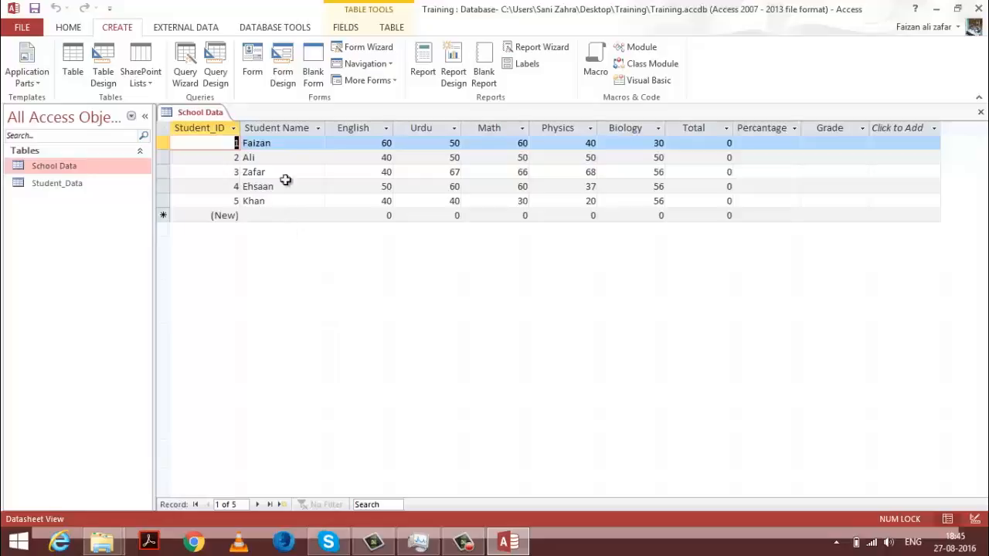
{"action": "left_click", "coordinate": [247, 55]}
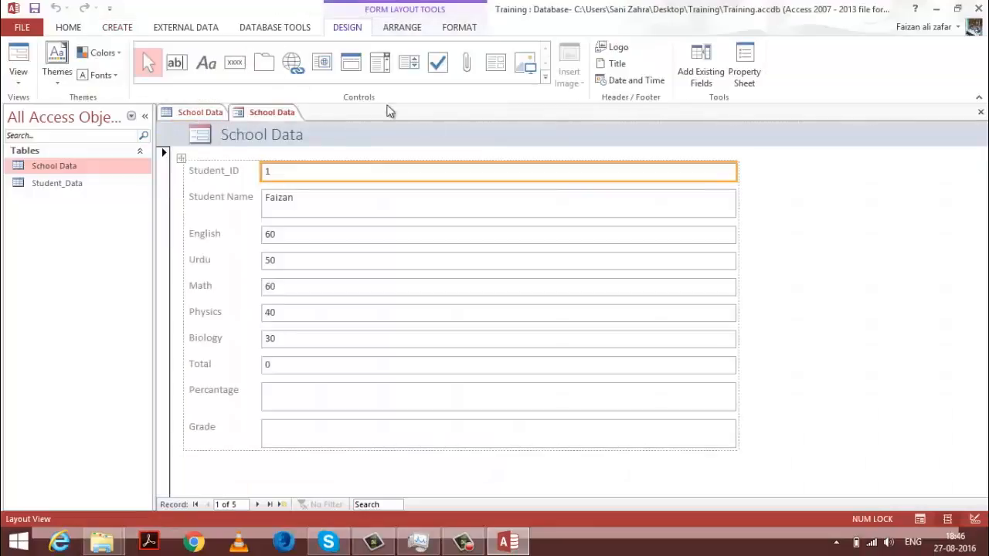
{"action": "left_click", "coordinate": [193, 114]}
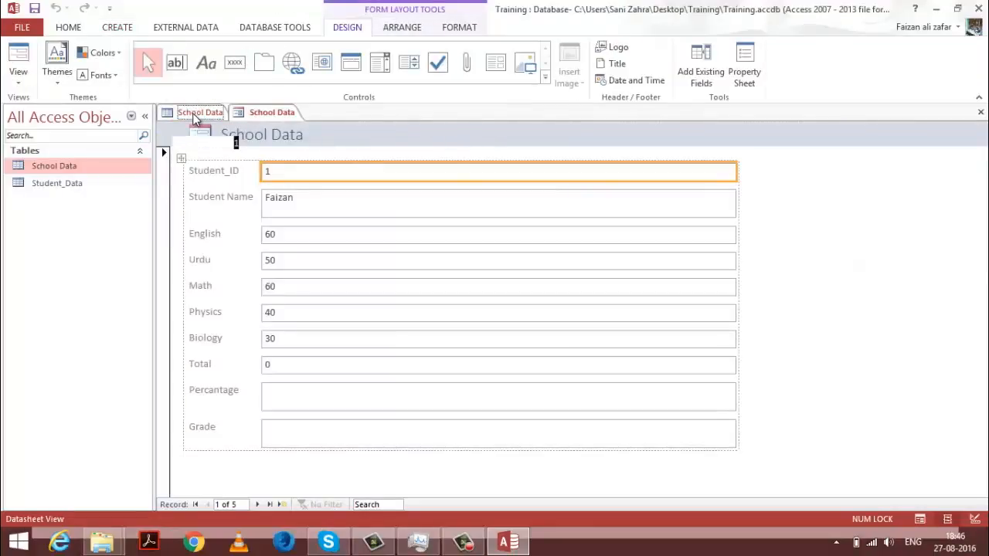
{"action": "left_click", "coordinate": [275, 113]}
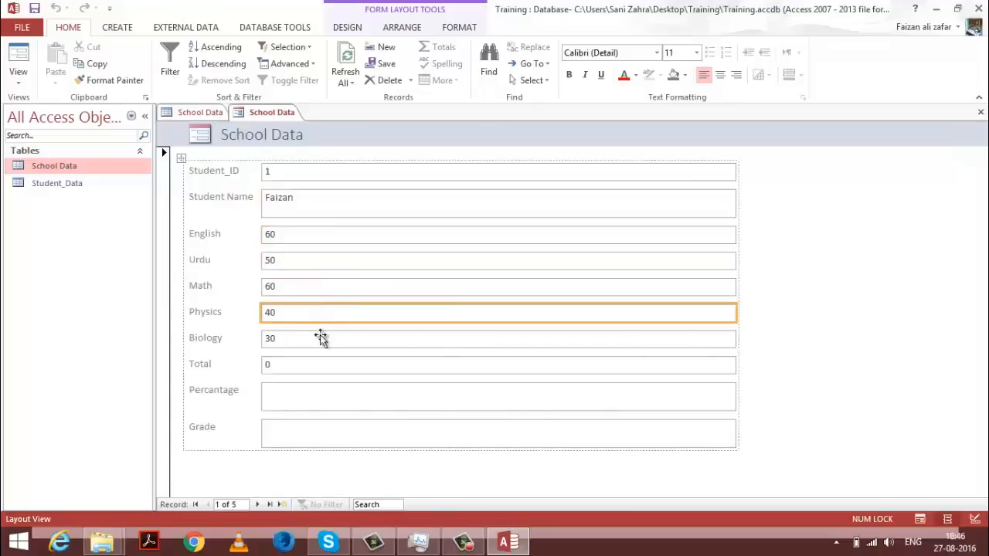
Make the Student_ID field in the form layout slightly taller.
{"action": "left_click", "coordinate": [315, 185]}
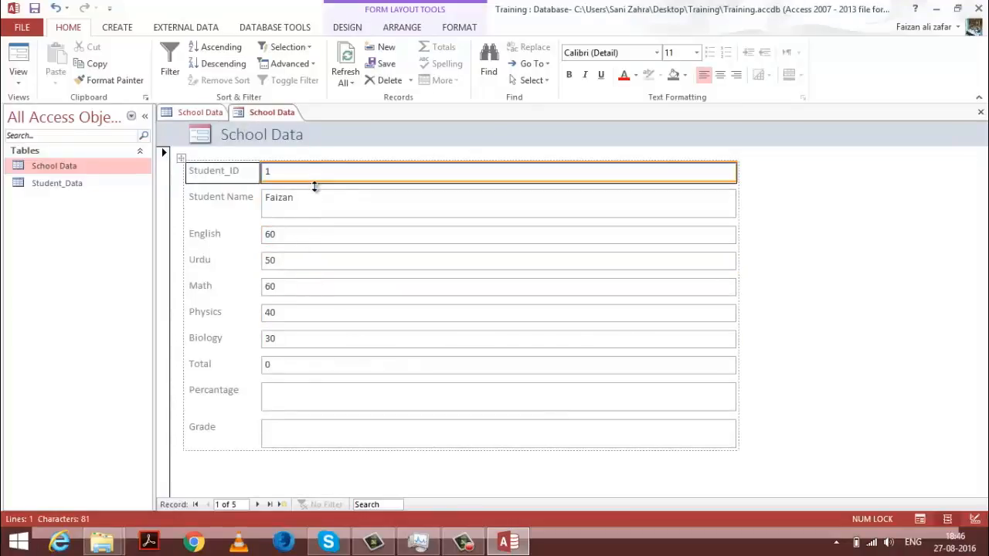
{"action": "left_click_drag", "start_coordinate": [315, 186], "coordinate": [343, 184]}
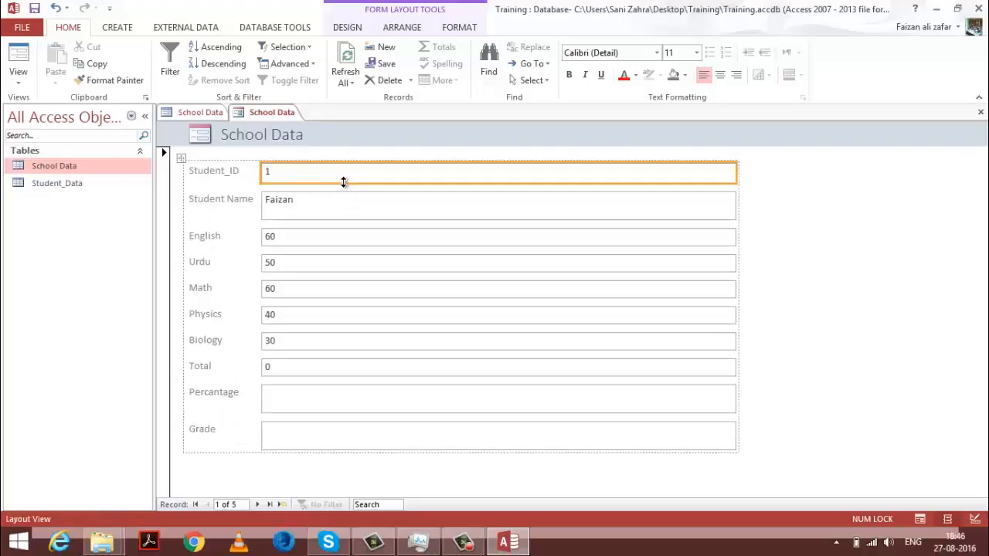
{"action": "left_click", "coordinate": [349, 219]}
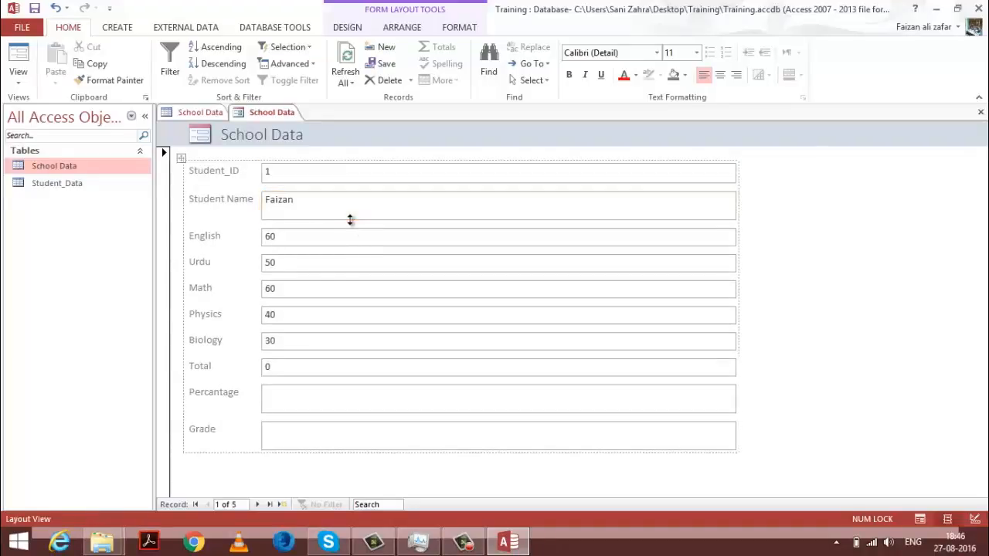
{"action": "left_click", "coordinate": [284, 244]}
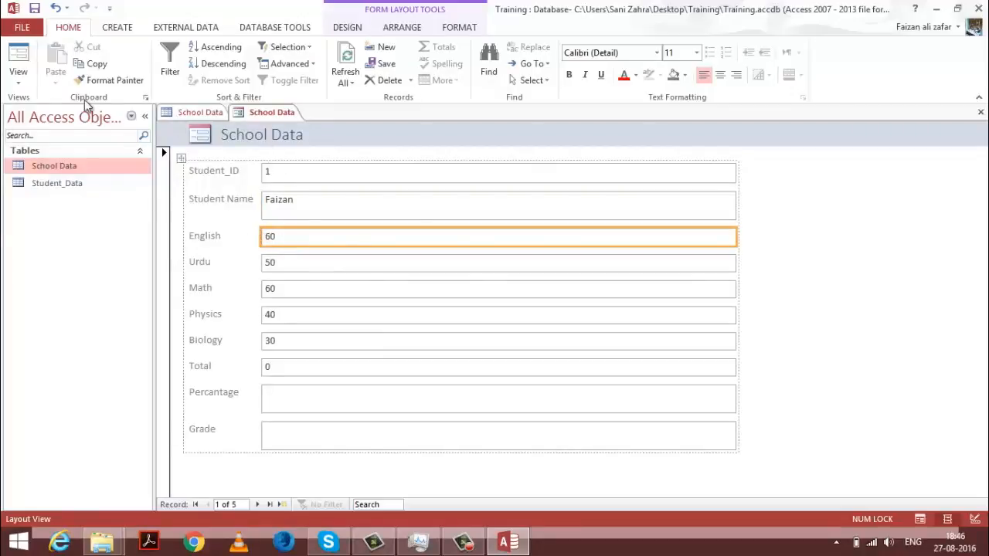
Switch the School Data form to Form View and place the cursor in its Student Name and Math fields.
{"action": "left_click", "coordinate": [18, 75]}
{"action": "left_click", "coordinate": [53, 109]}
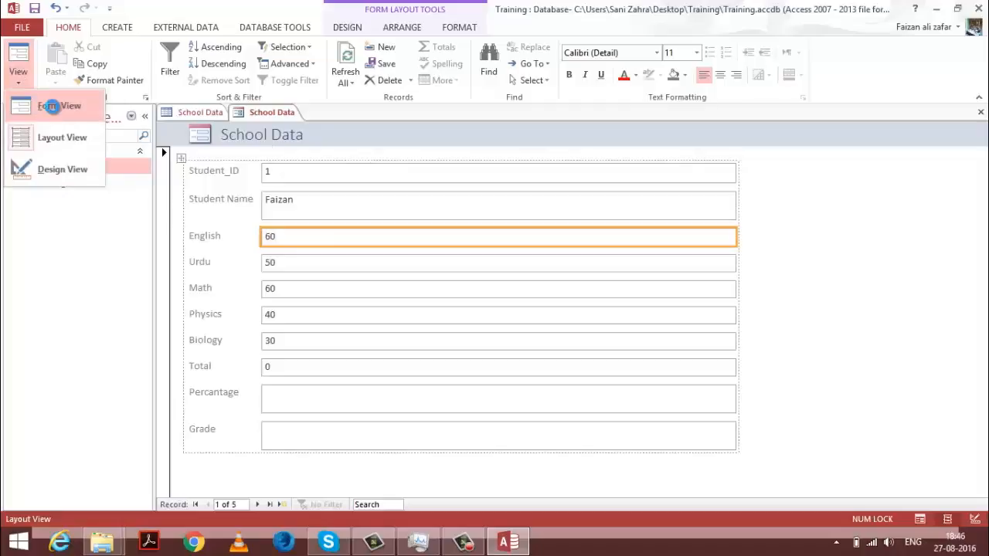
{"action": "left_click", "coordinate": [333, 203]}
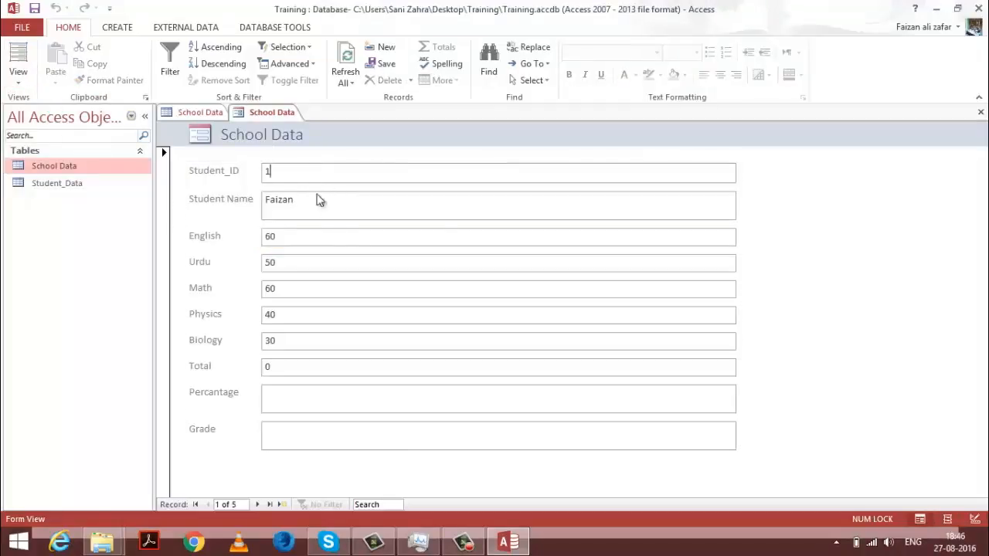
{"action": "left_click", "coordinate": [334, 288]}
Advance through the existing student records to a new blank record.
{"action": "left_click", "coordinate": [259, 505]}
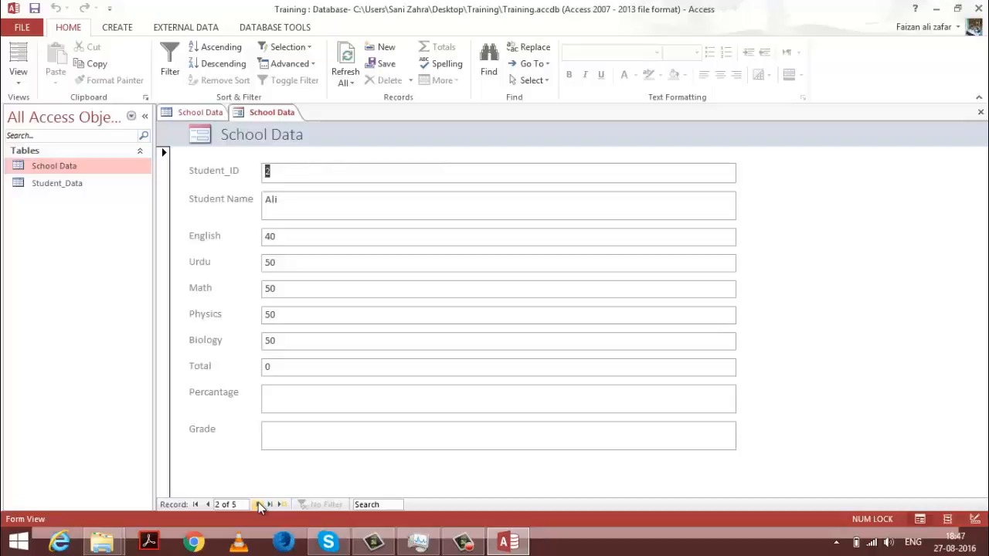
{"action": "left_click", "coordinate": [259, 504]}
{"action": "left_click", "coordinate": [259, 504]}
{"action": "left_click", "coordinate": [259, 504]}
{"action": "left_click", "coordinate": [259, 504]}
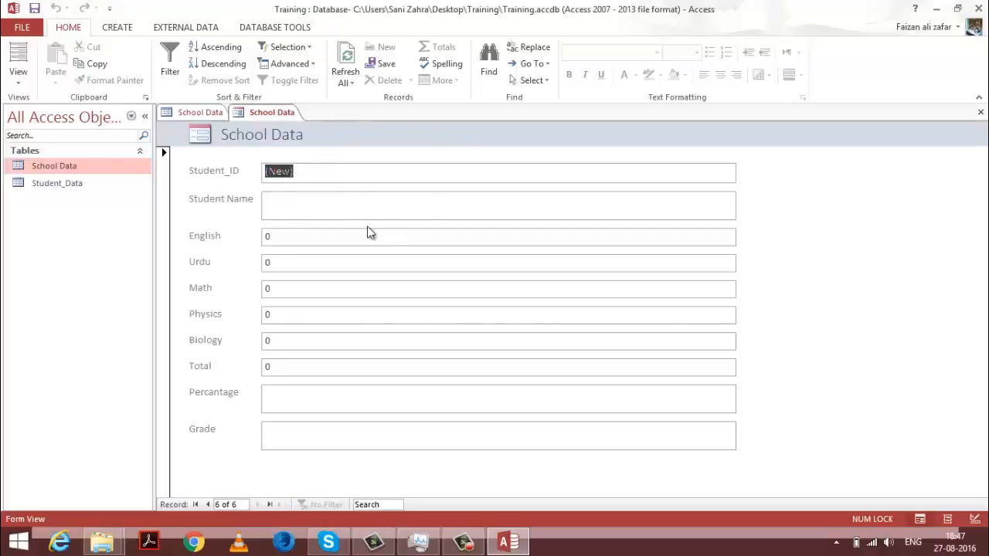
Try to clear the Student_ID value of the new record.
{"action": "key", "text": "BackSpace"}
{"action": "left_click", "coordinate": [332, 175]}
{"action": "key", "text": "BackSpace"}
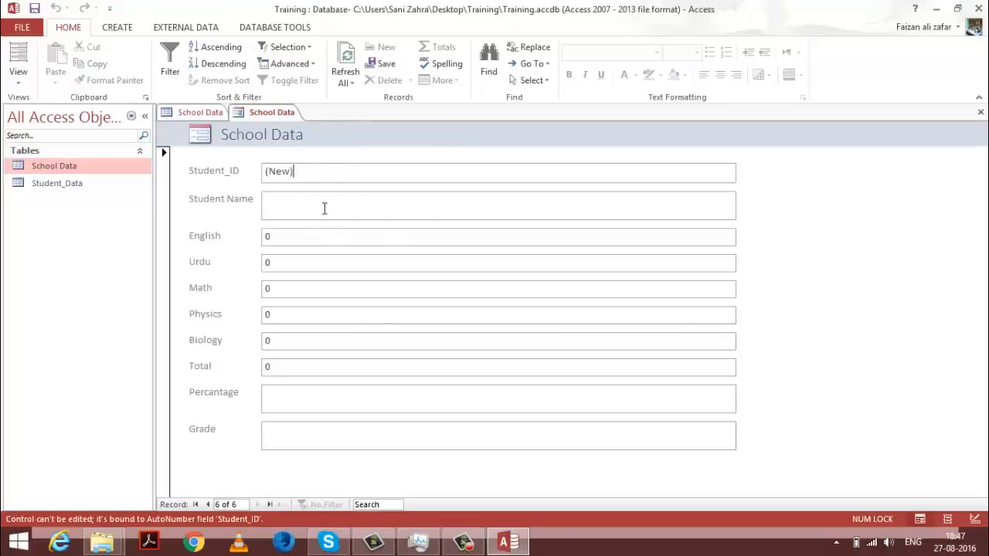
Enter the student's name in the new record, with 44 for English and 45 for Urdu.
{"action": "left_click", "coordinate": [326, 209]}
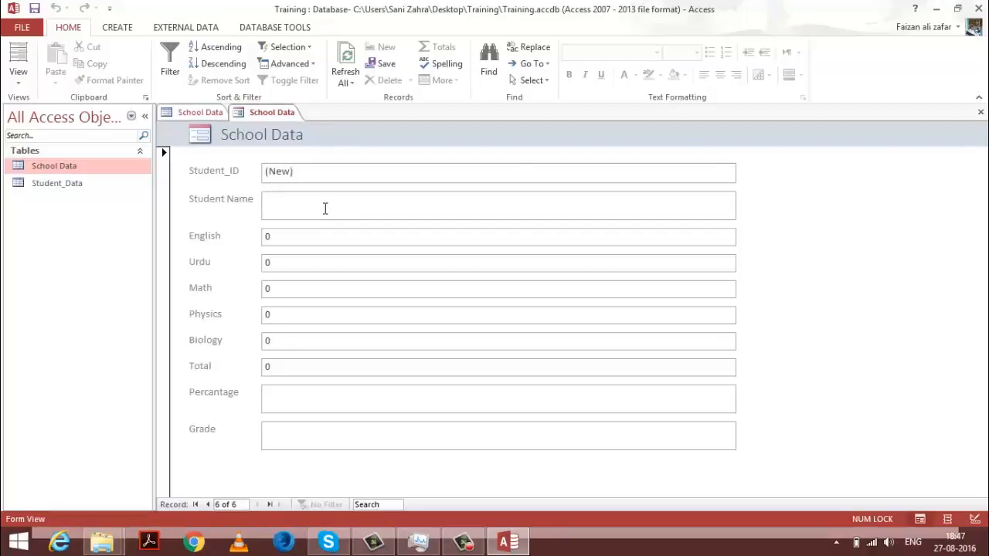
{"action": "type", "text": "Haider"}
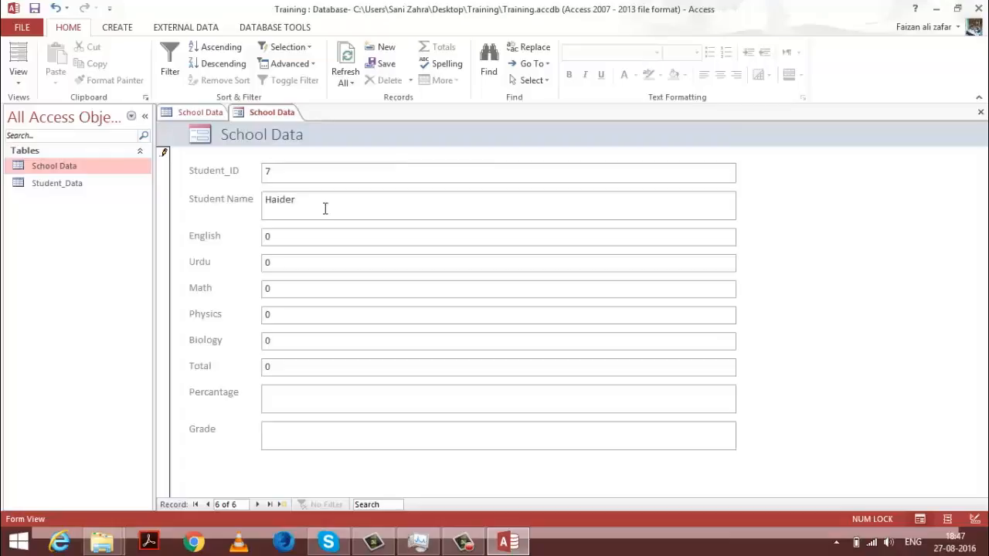
{"action": "key", "text": "Tab"}
{"action": "type", "text": "44"}
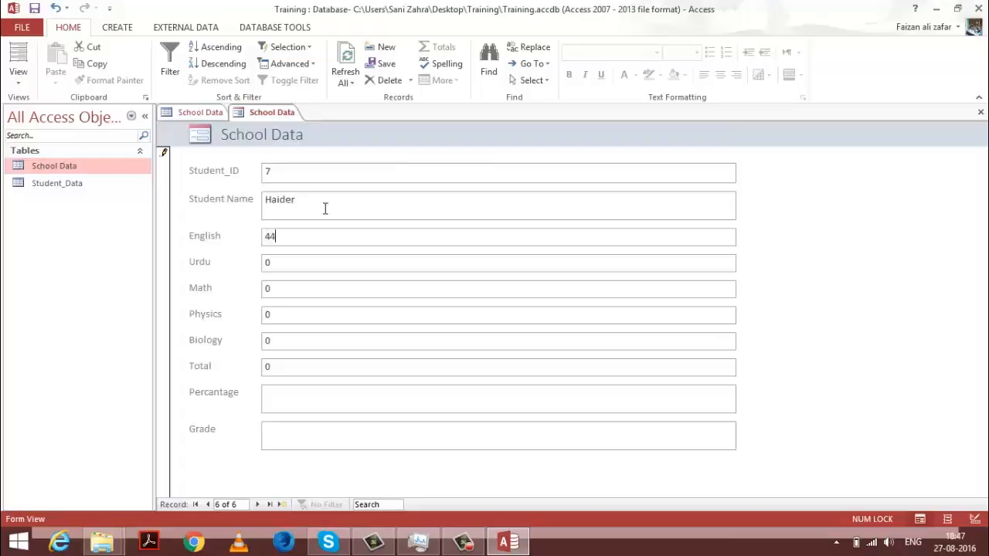
{"action": "type", "text": "0"}
{"action": "key", "text": "Tab"}
{"action": "key", "text": "BackSpace"}
{"action": "type", "text": "45"}
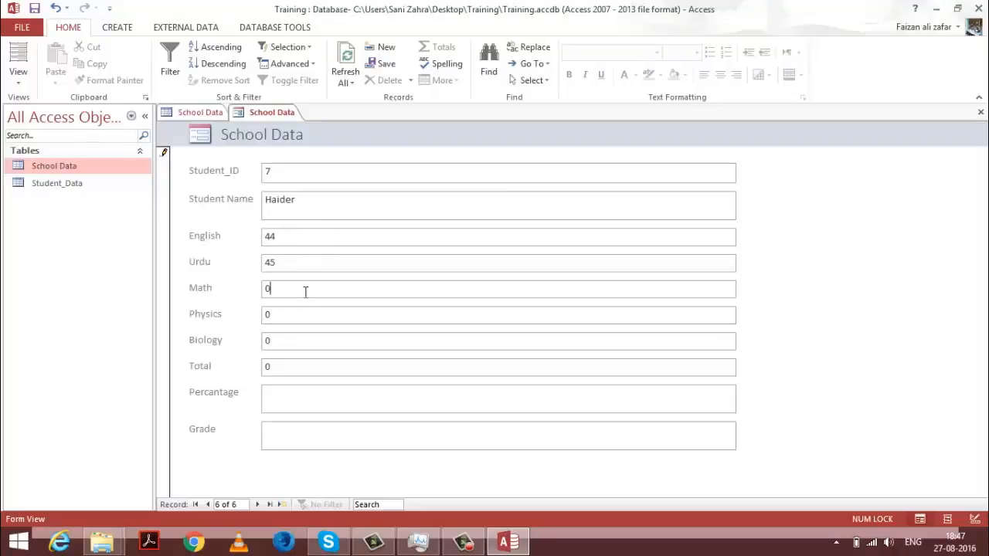
Fill in the Math mark, 55 for Physics and 65 for Biology, and start another blank record.
{"action": "type", "text": "55"}
{"action": "type", "text": "65"}
{"action": "left_click", "coordinate": [302, 309]}
{"action": "type", "text": "55"}
{"action": "left_click", "coordinate": [324, 345]}
{"action": "type", "text": "65"}
{"action": "left_click", "coordinate": [317, 368]}
{"action": "left_click", "coordinate": [283, 507]}
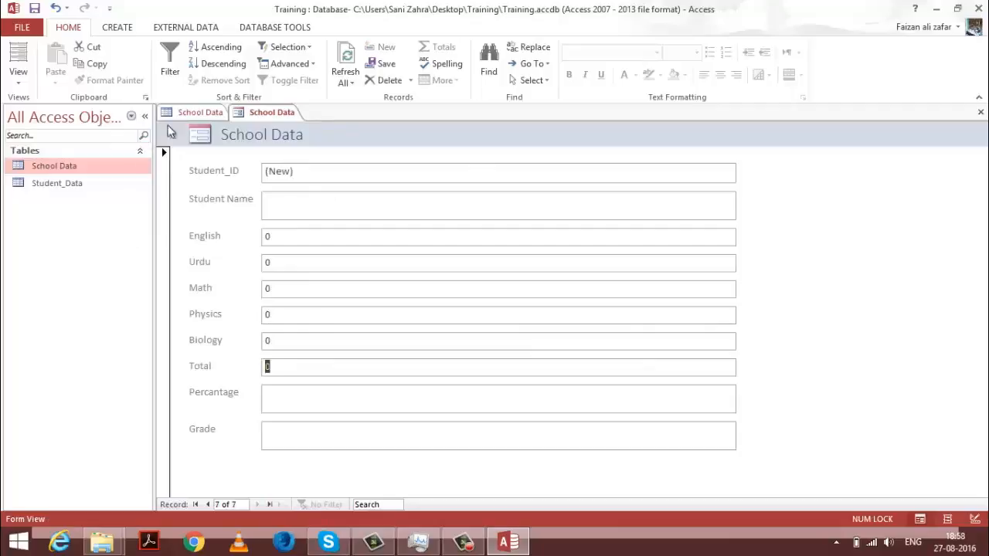
Close the School Data table and the form, saving the form as School Data.
{"action": "left_click", "coordinate": [200, 113]}
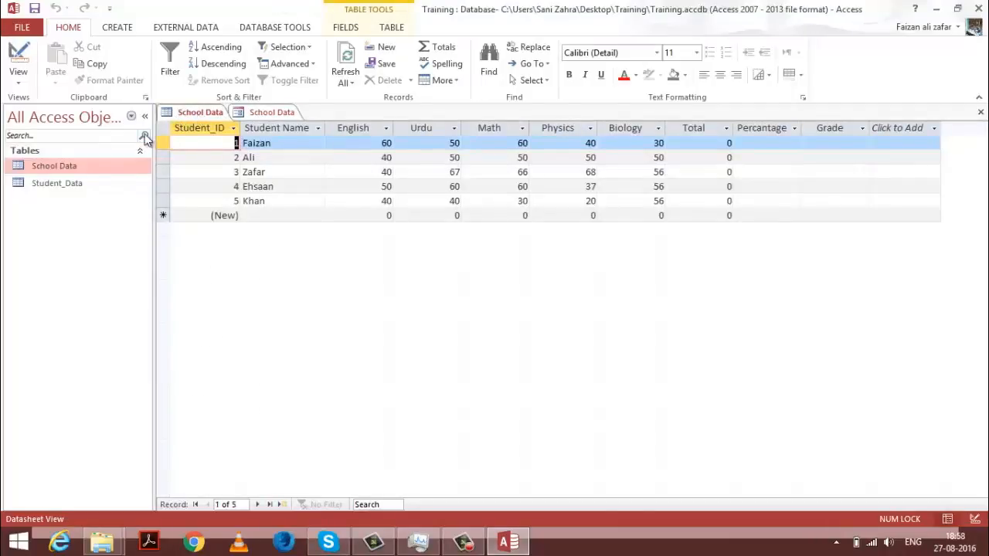
{"action": "left_click", "coordinate": [980, 112]}
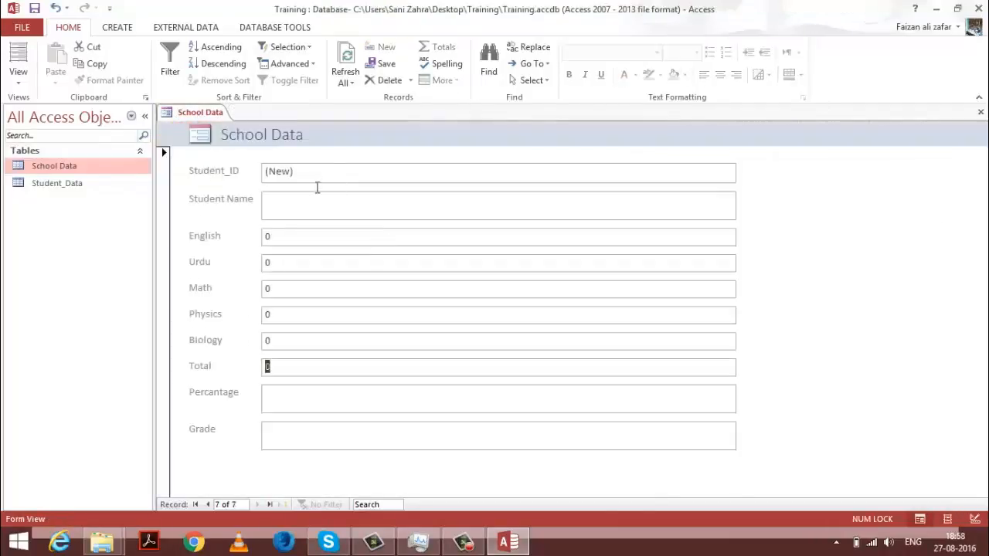
{"action": "left_click", "coordinate": [981, 112]}
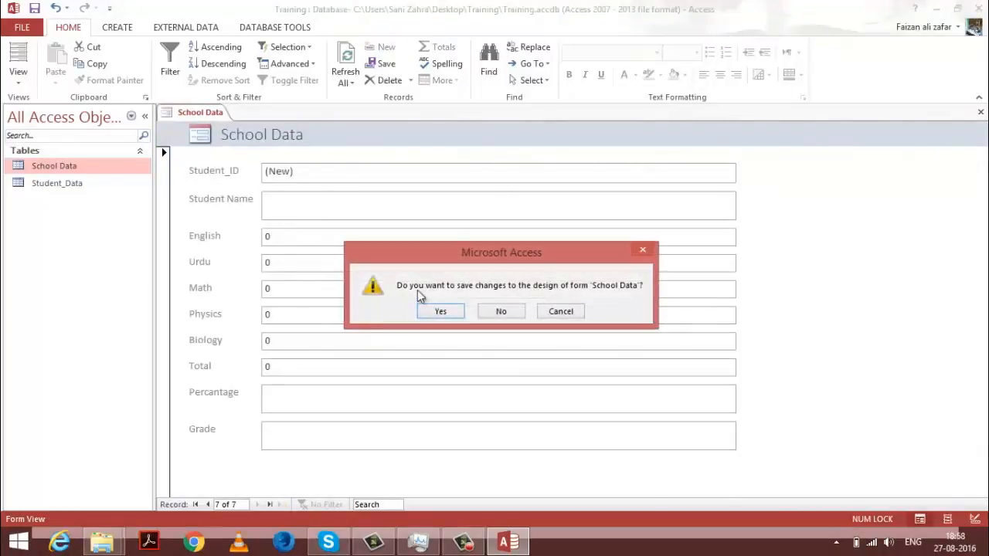
{"action": "left_click", "coordinate": [443, 310]}
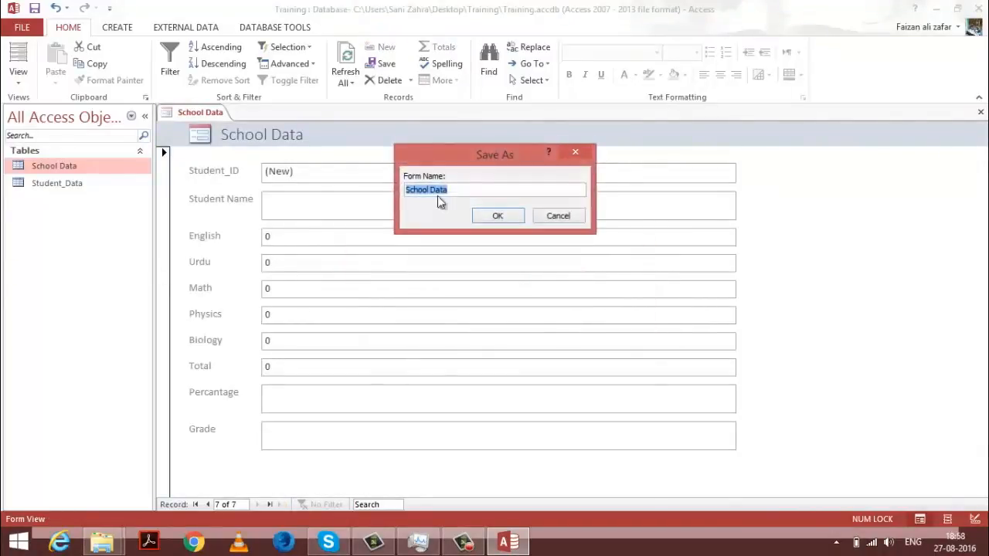
{"action": "left_click", "coordinate": [497, 218]}
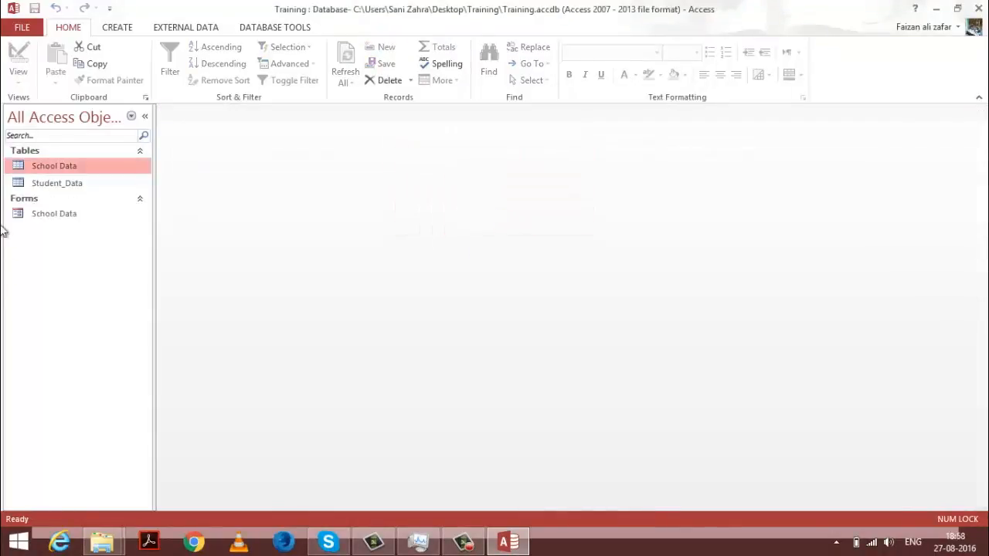
Reopen the saved School Data form and preview it in Layout View before returning to Form View.
{"action": "double_click", "coordinate": [60, 214]}
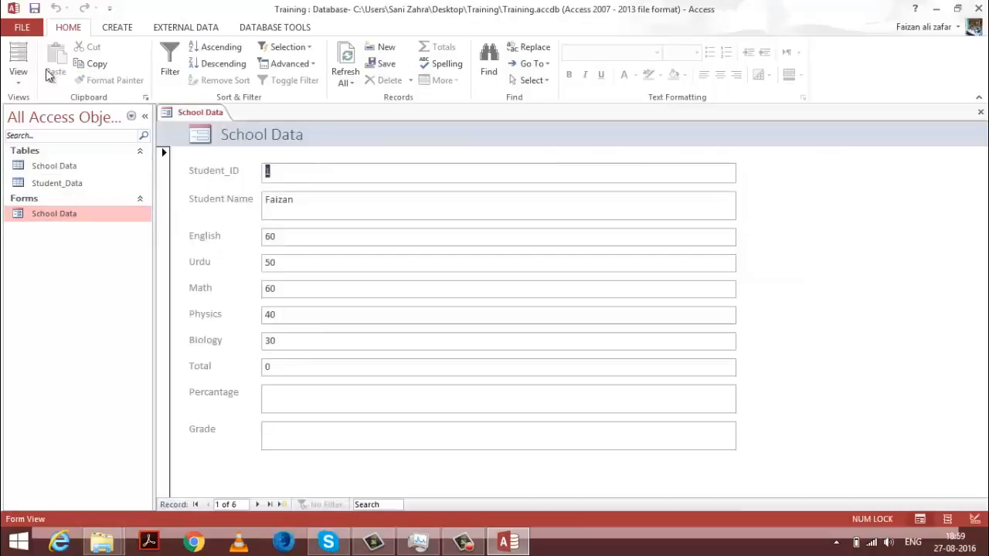
{"action": "left_click", "coordinate": [17, 78]}
{"action": "left_click", "coordinate": [18, 79]}
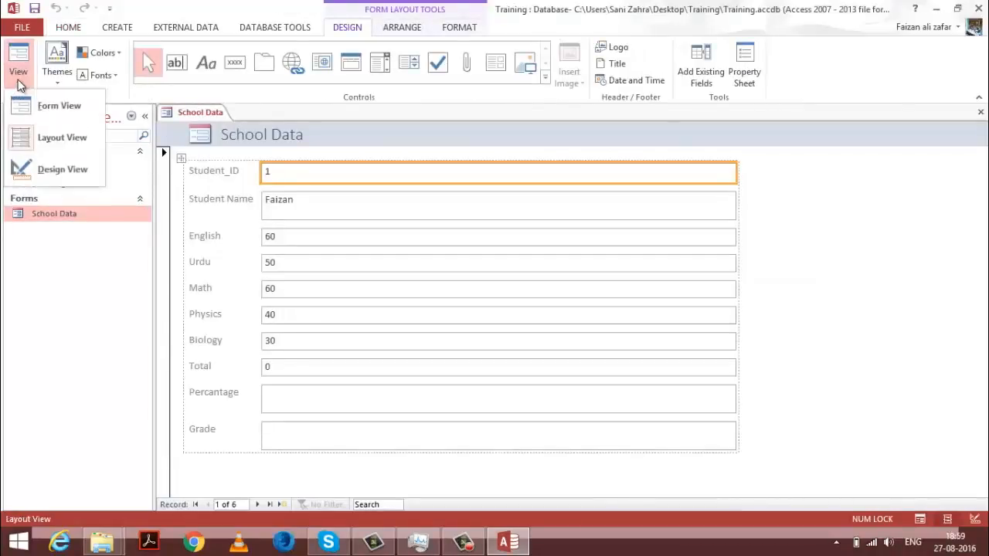
{"action": "left_click", "coordinate": [64, 107]}
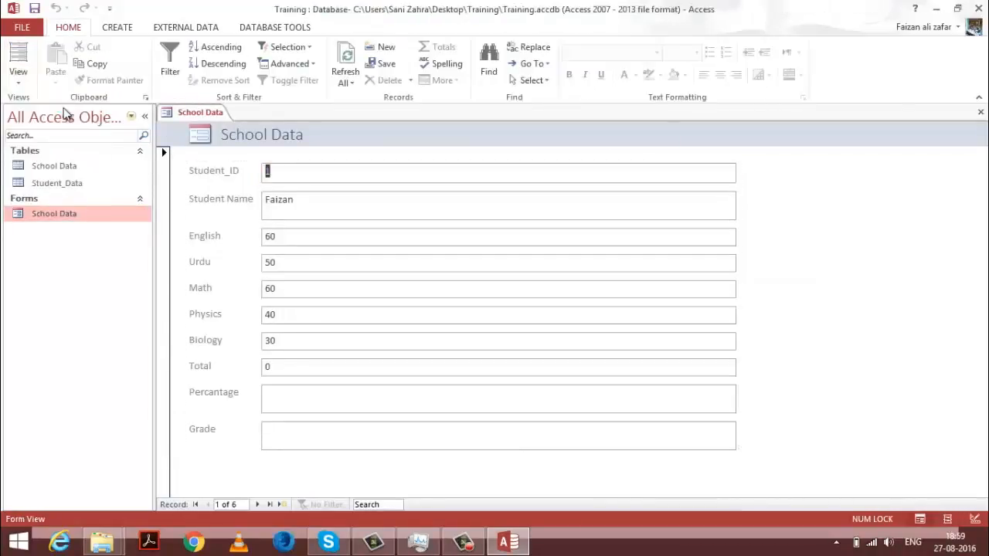
Show the School Data form in Layout View and switch it to Design View.
{"action": "left_click", "coordinate": [17, 82]}
{"action": "left_click", "coordinate": [33, 140]}
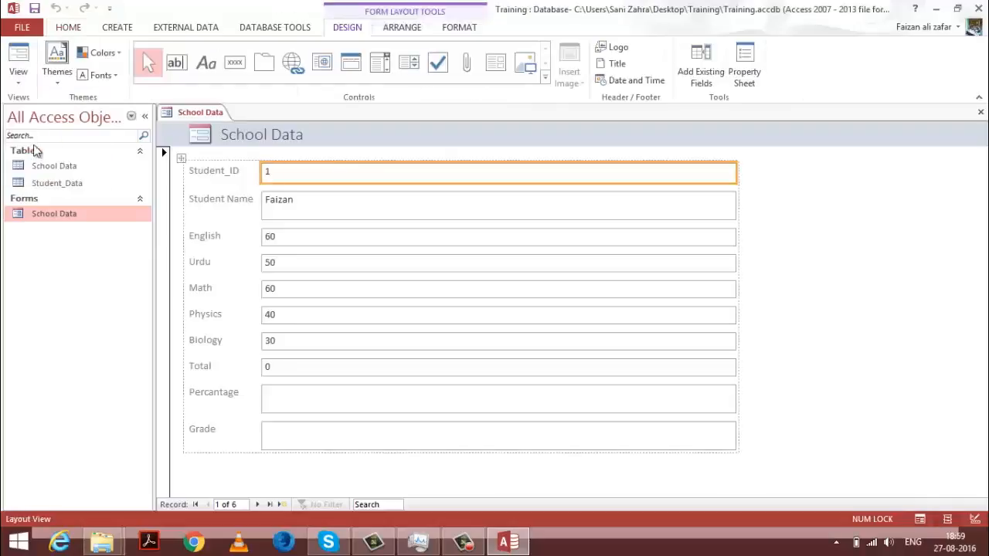
{"action": "left_click", "coordinate": [18, 77]}
{"action": "left_click", "coordinate": [18, 85]}
{"action": "left_click", "coordinate": [32, 165]}
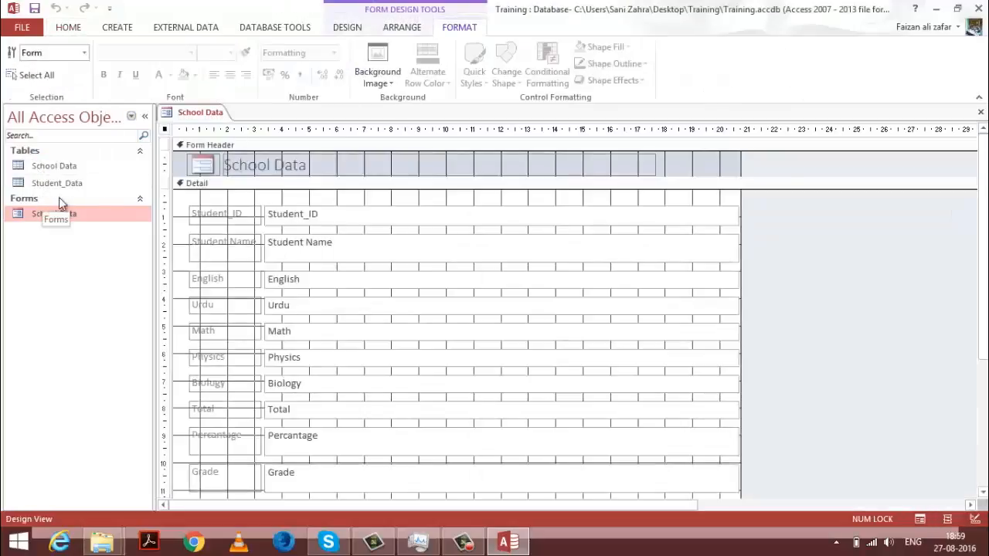
Examine the form's header title, Student_ID field and Urdu label in Design View.
{"action": "left_click", "coordinate": [317, 220]}
{"action": "left_click", "coordinate": [241, 197]}
{"action": "left_click", "coordinate": [238, 173]}
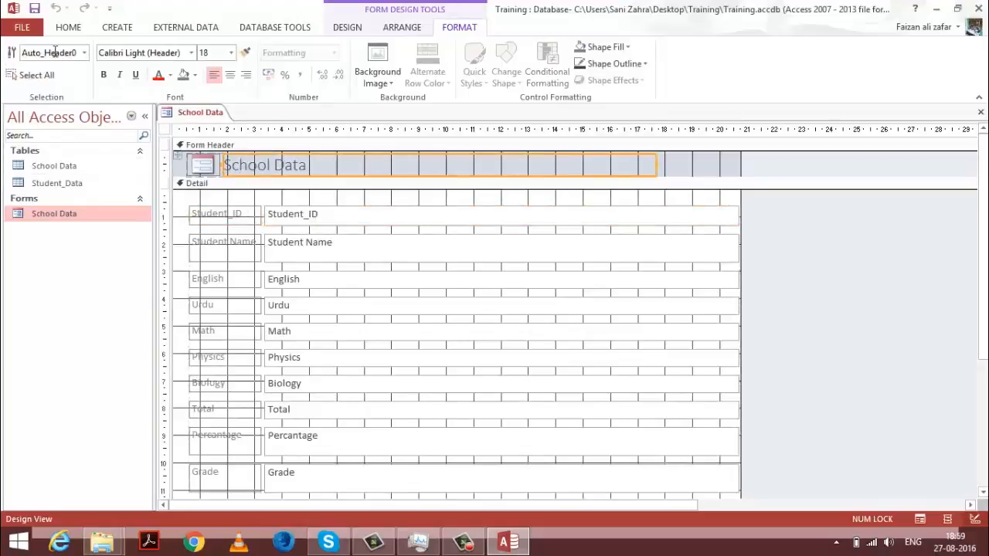
{"action": "left_click", "coordinate": [120, 28]}
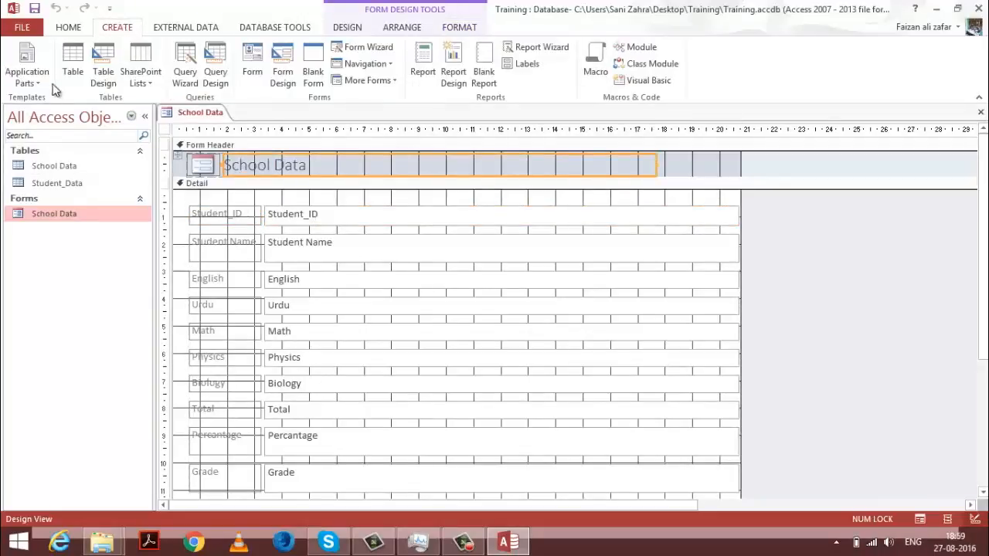
{"action": "double_click", "coordinate": [108, 220]}
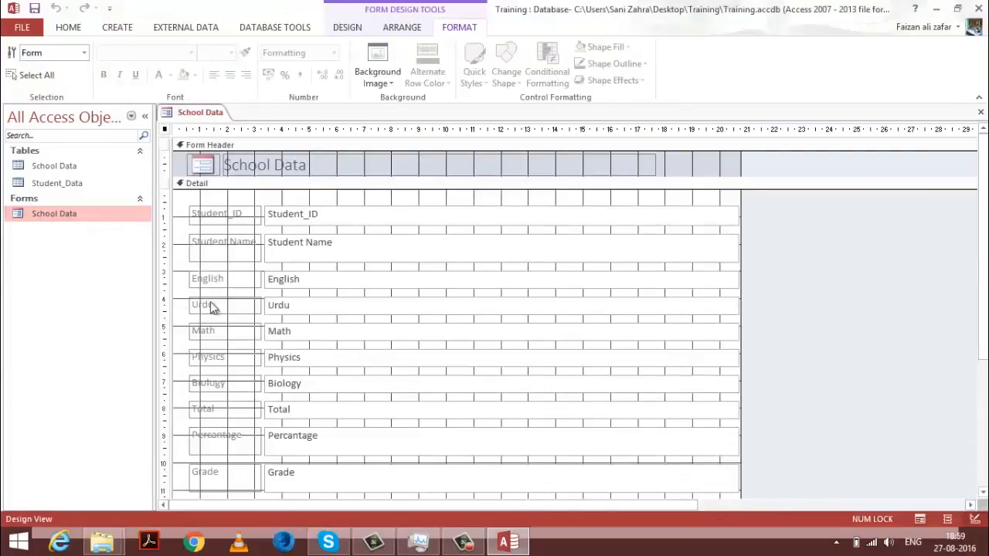
{"action": "left_click", "coordinate": [210, 302]}
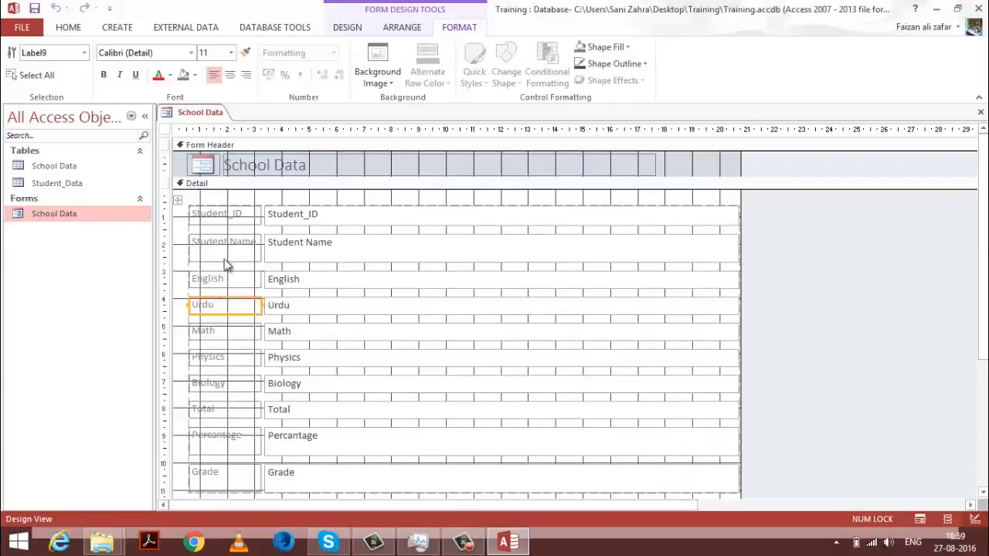
Check how the fields can be selected in the form's Layout View and return to Form View.
{"action": "left_click", "coordinate": [58, 30]}
{"action": "left_click", "coordinate": [18, 77]}
{"action": "left_click", "coordinate": [47, 129]}
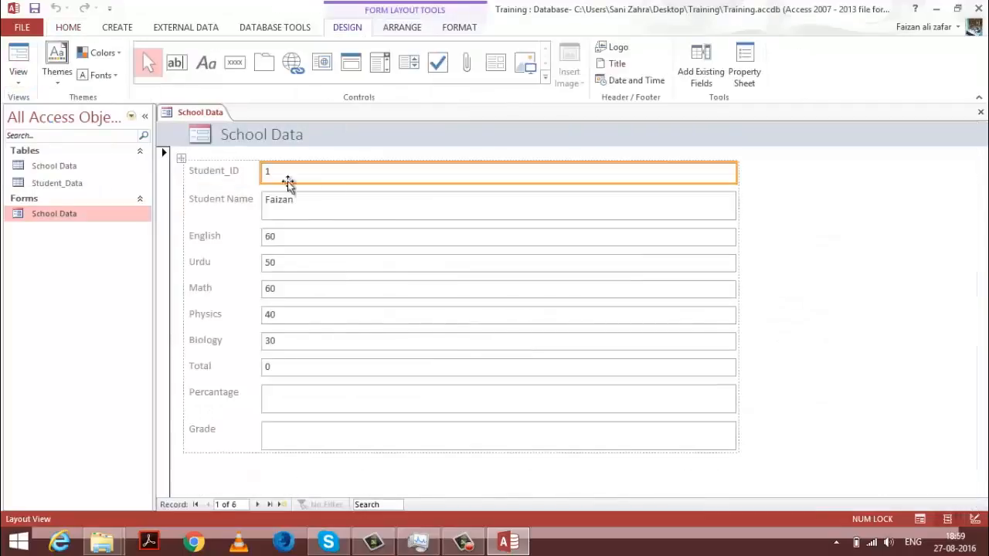
{"action": "left_click", "coordinate": [371, 207]}
{"action": "left_click", "coordinate": [316, 172]}
{"action": "left_click", "coordinate": [308, 207]}
{"action": "left_click", "coordinate": [313, 288]}
{"action": "left_click", "coordinate": [329, 343]}
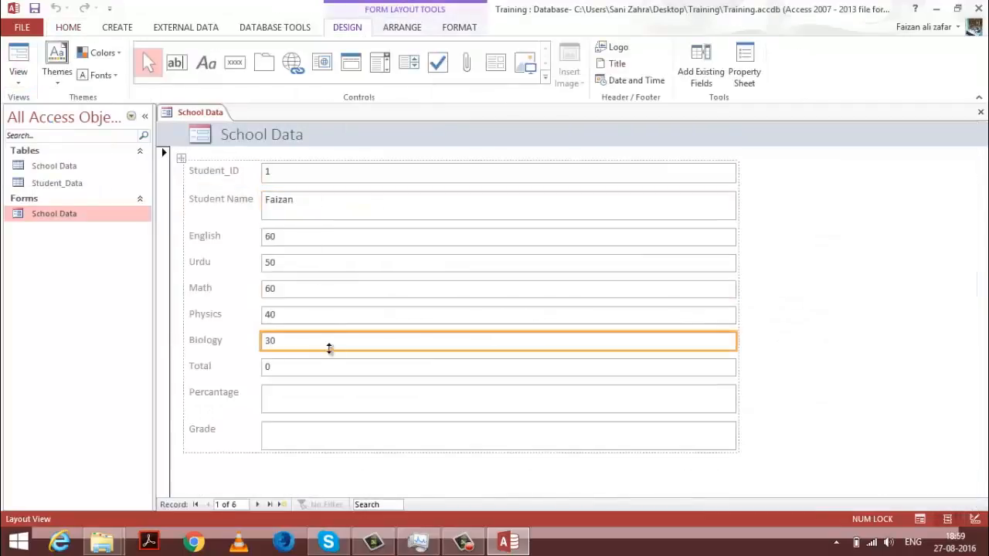
{"action": "left_click", "coordinate": [18, 73]}
{"action": "left_click", "coordinate": [48, 104]}
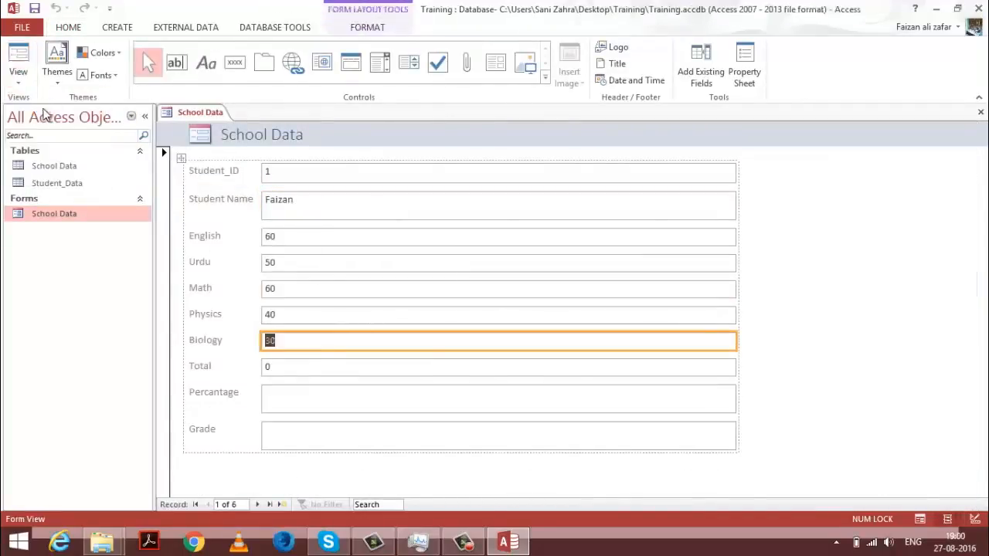
Select the current record in the form, look at the School Data table and return to the School Data form.
{"action": "left_click", "coordinate": [422, 175]}
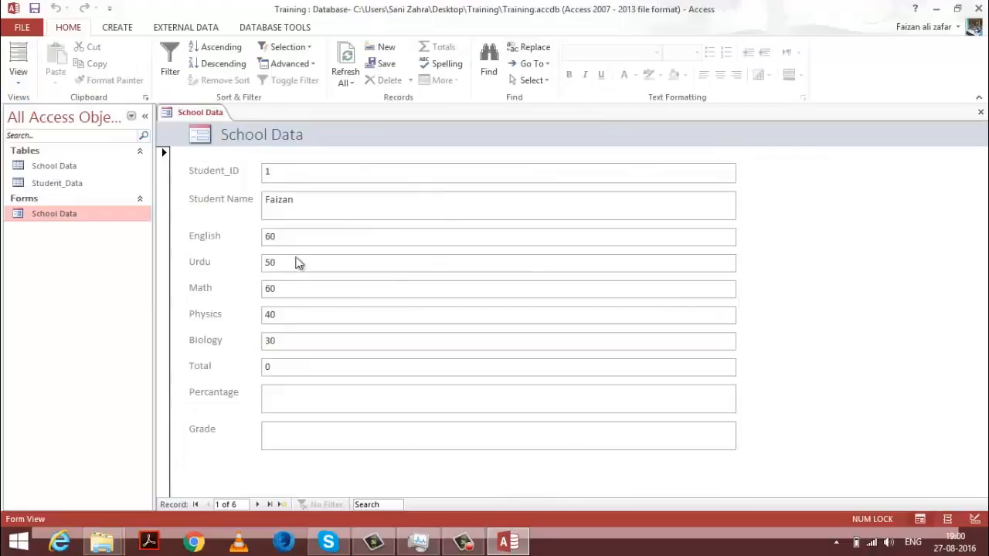
{"action": "left_click", "coordinate": [163, 154]}
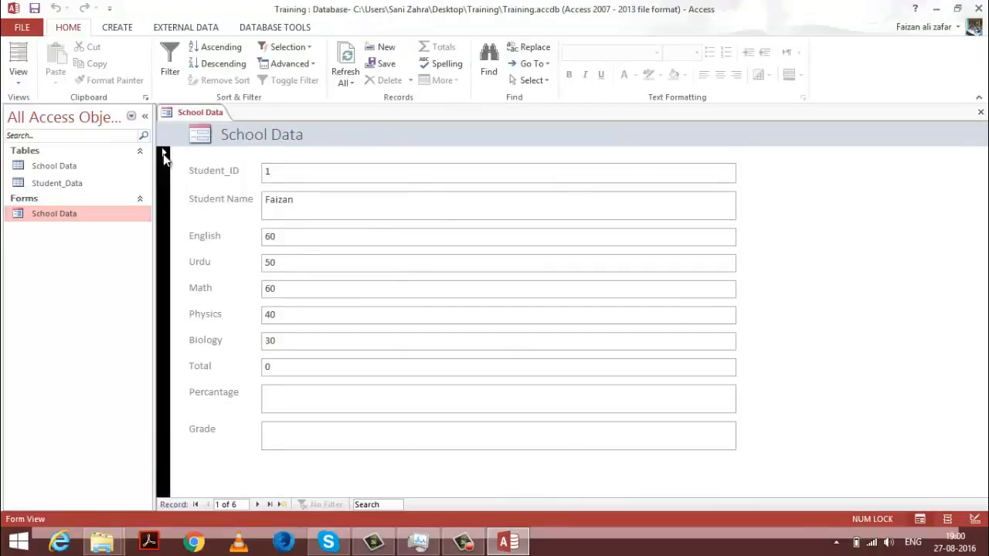
{"action": "double_click", "coordinate": [67, 167]}
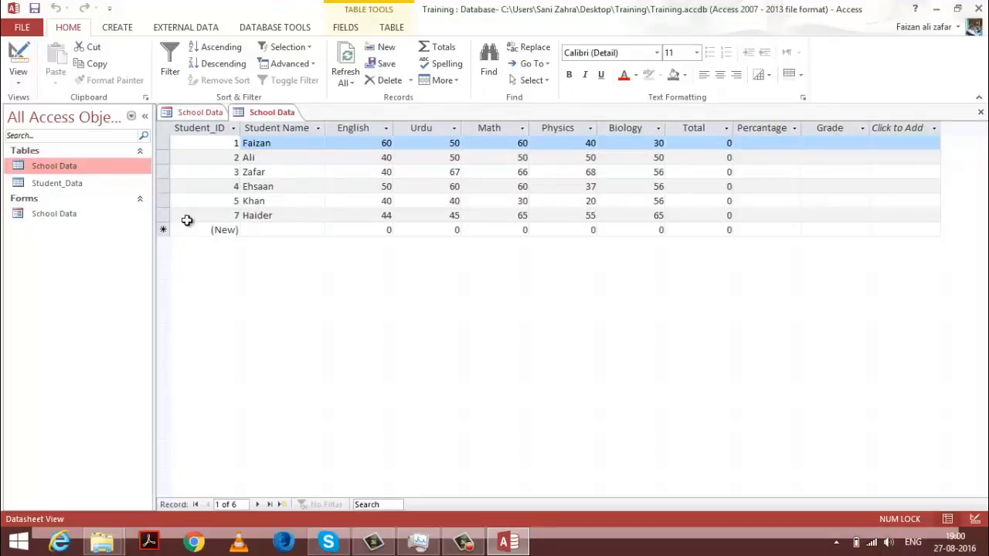
{"action": "double_click", "coordinate": [51, 209]}
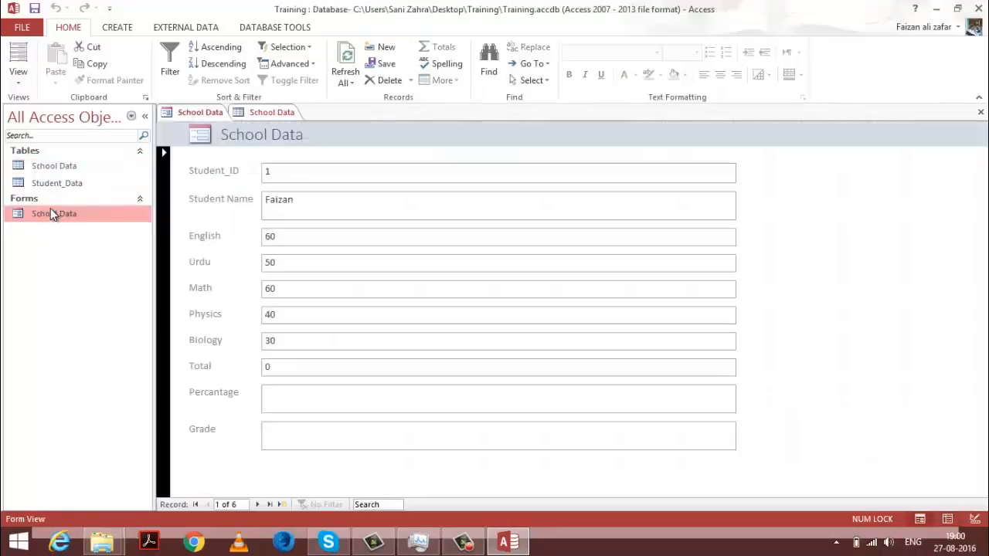
Go through the form's records to the last one and try to erase its Student_ID value.
{"action": "left_click", "coordinate": [260, 505]}
{"action": "left_click", "coordinate": [260, 504]}
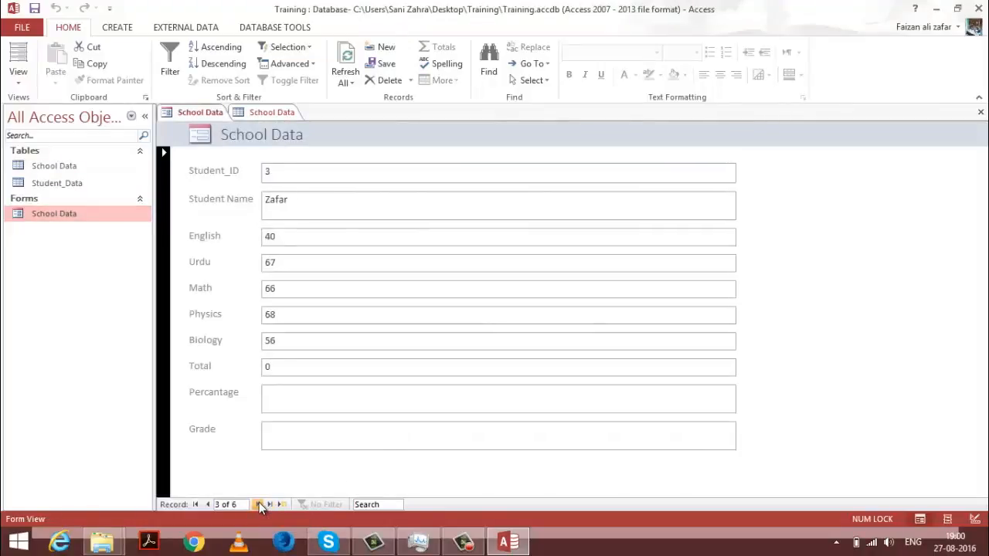
{"action": "left_click", "coordinate": [260, 505]}
{"action": "left_click", "coordinate": [259, 505]}
{"action": "left_click", "coordinate": [259, 504]}
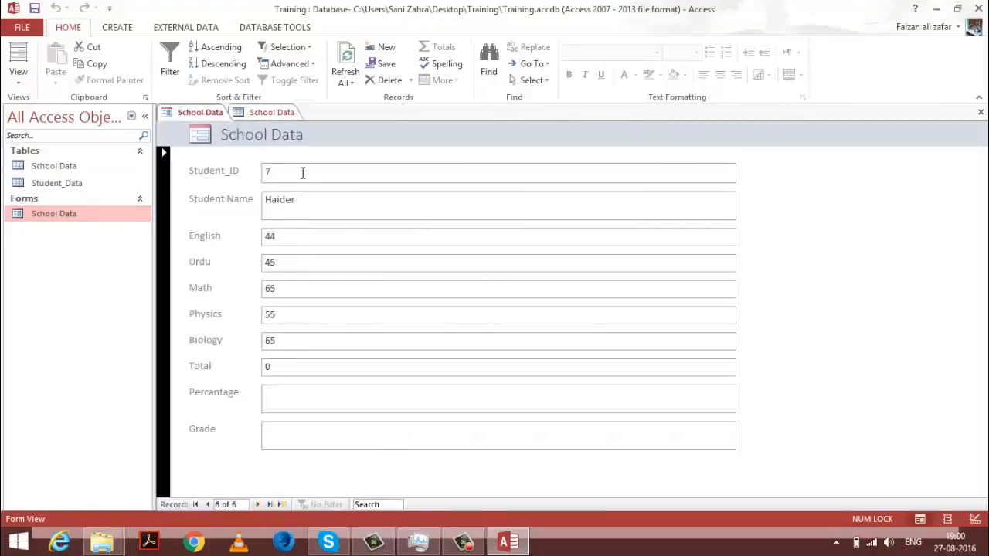
{"action": "left_click", "coordinate": [302, 173]}
{"action": "key", "text": "BackSpace"}
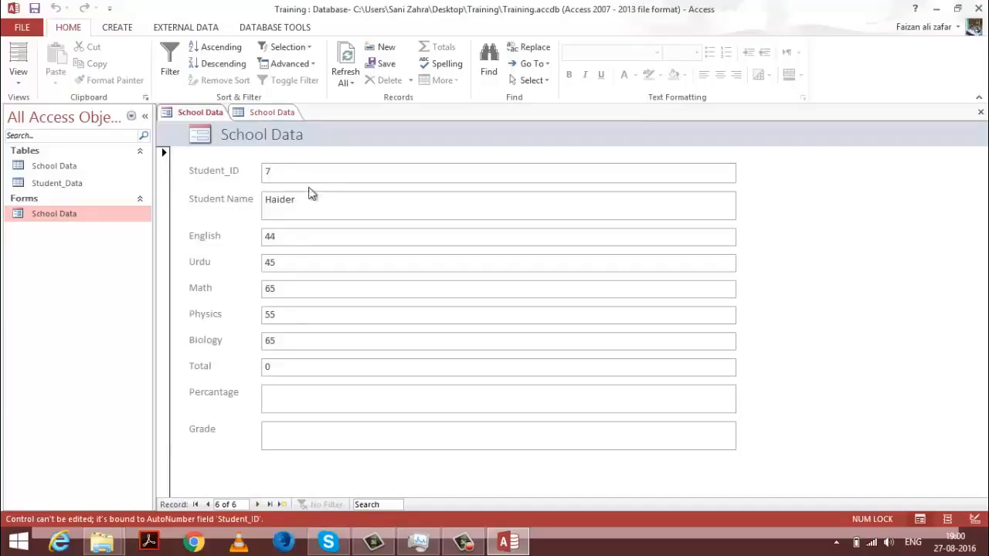
Start a new record in the School Data form and enter the student's name.
{"action": "left_click", "coordinate": [276, 504]}
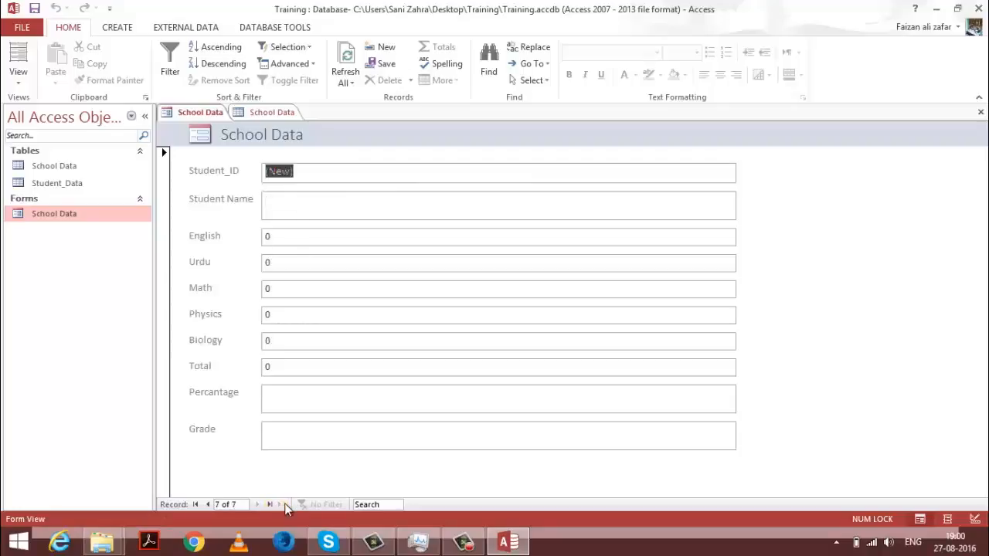
{"action": "left_click", "coordinate": [486, 205]}
{"action": "type", "text": "Naiz"}
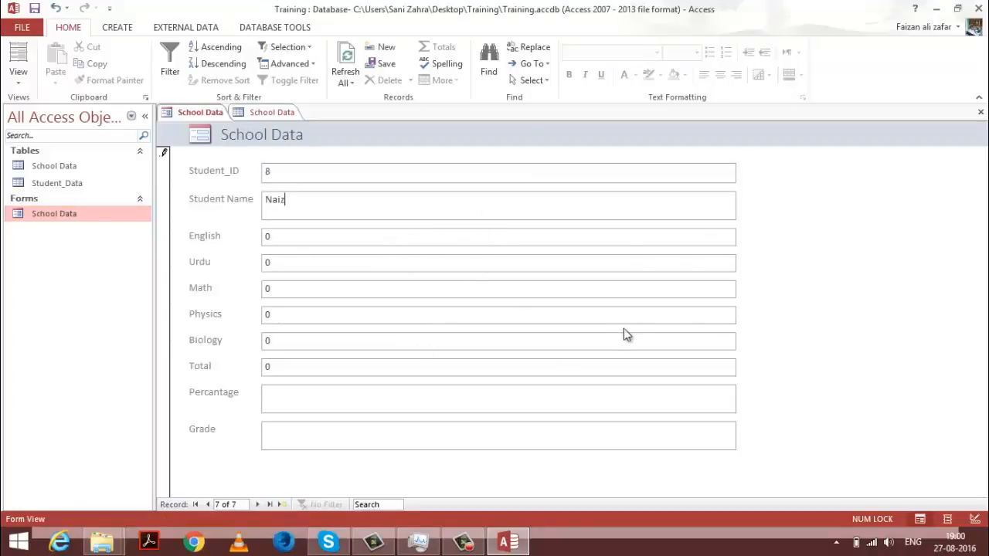
Fill in the new student's marks with English 23, Urdu 21 and Math 33.
{"action": "type", "text": "23"}
{"action": "key", "text": "Tab"}
{"action": "type", "text": "21"}
{"action": "key", "text": "Tab"}
{"action": "type", "text": "333"}
{"action": "key", "text": "Tab"}
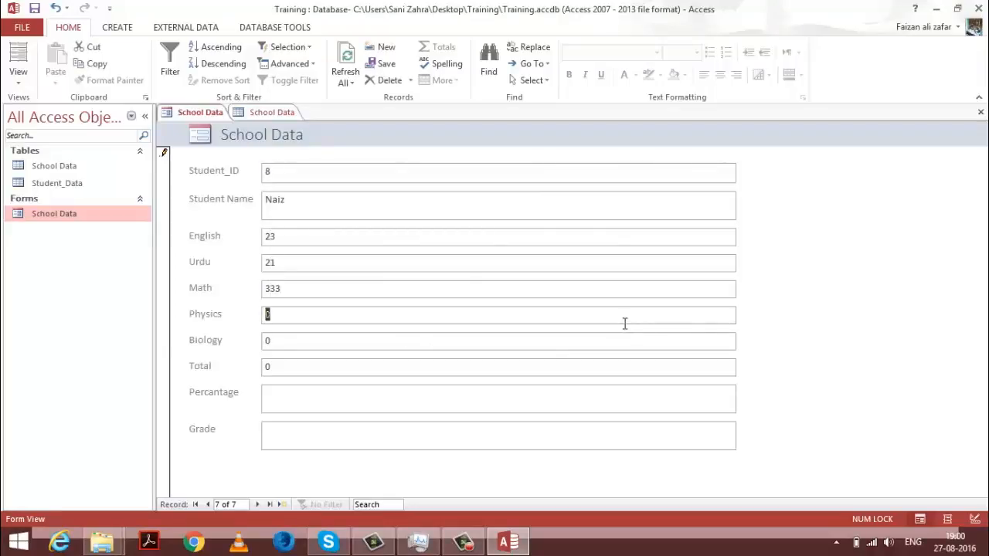
{"action": "left_click", "coordinate": [609, 289]}
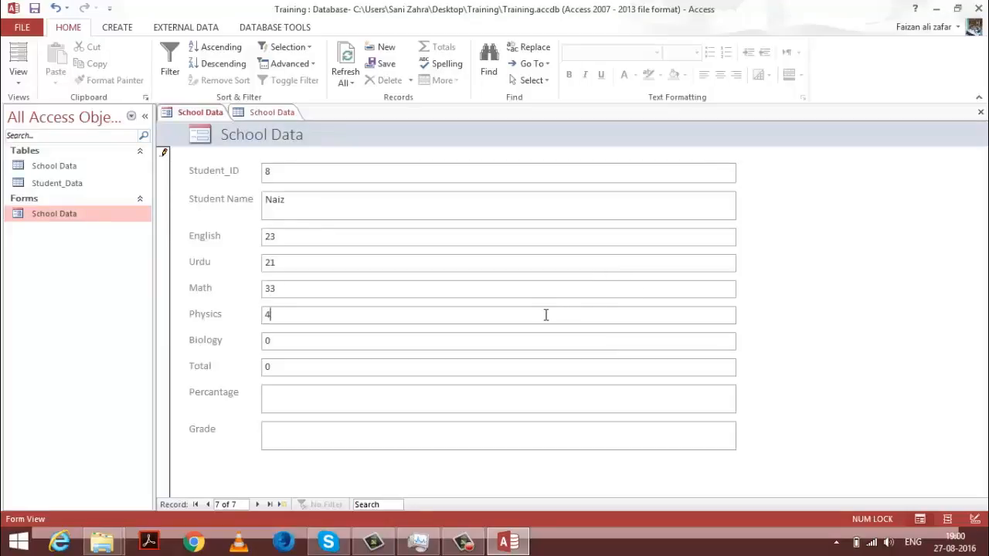
Set the new student's Physics mark to 45 and Biology to 34, and close the form.
{"action": "key", "text": "Tab"}
{"action": "type", "text": "3"}
{"action": "left_click", "coordinate": [980, 112]}
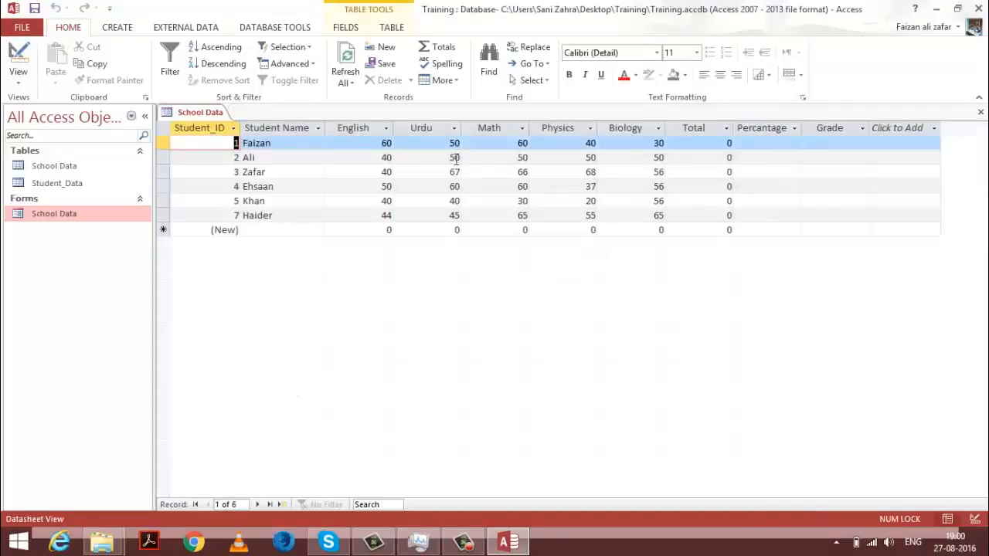
Reopen the School Data form, check the open School Data table for the new record and close the table.
{"action": "left_click", "coordinate": [72, 168]}
{"action": "double_click", "coordinate": [80, 212]}
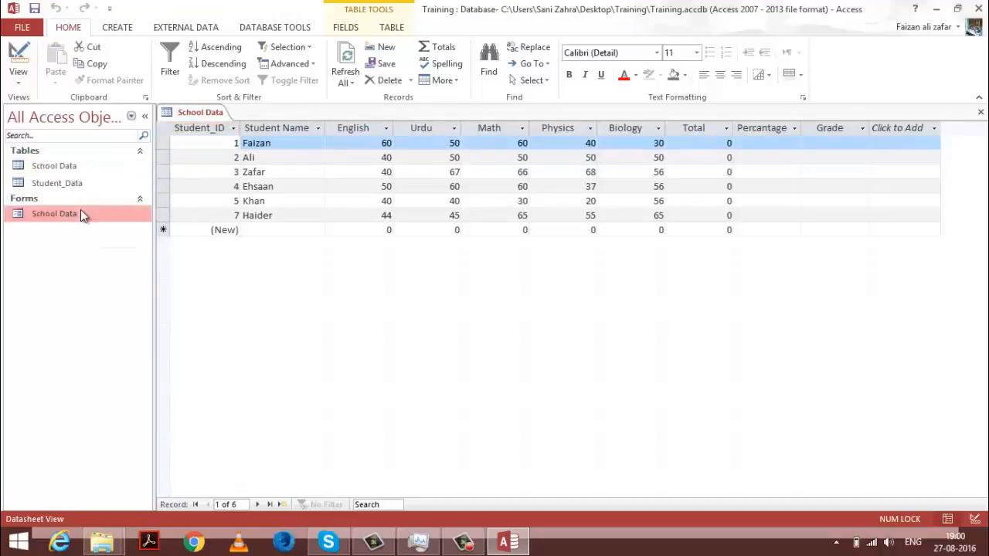
{"action": "left_click", "coordinate": [218, 114]}
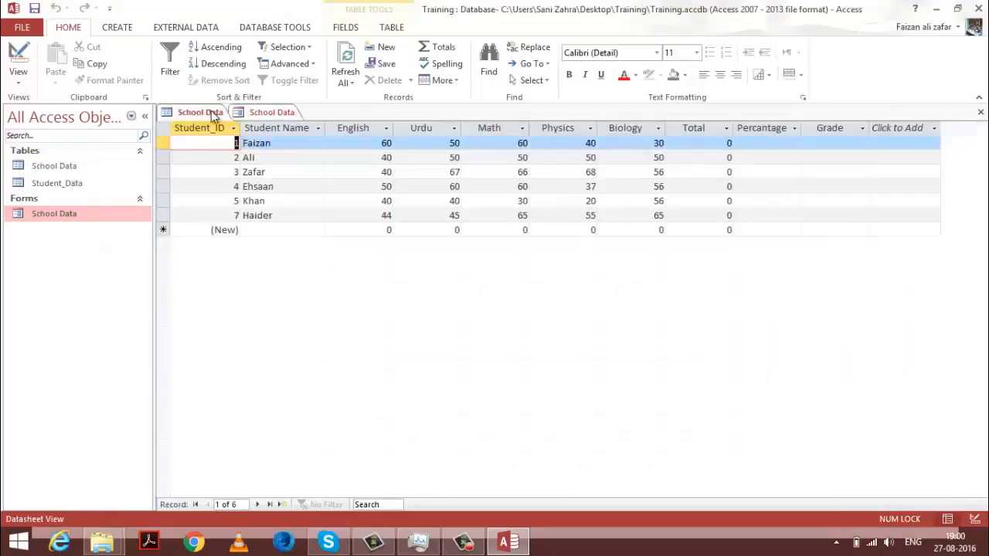
{"action": "left_click", "coordinate": [981, 112]}
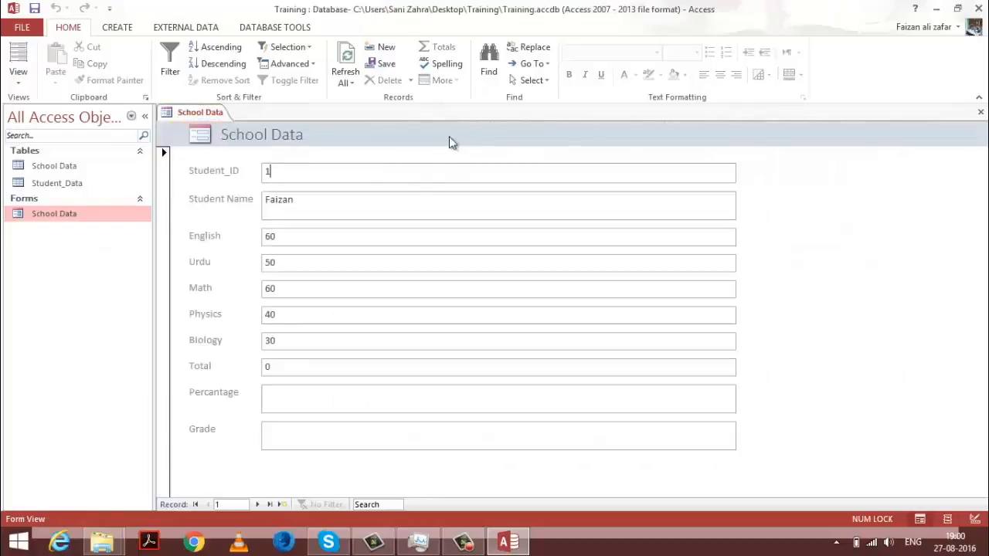
Start another new record in the School Data form and fill in the student's name.
{"action": "left_click", "coordinate": [268, 504]}
{"action": "left_click", "coordinate": [281, 505]}
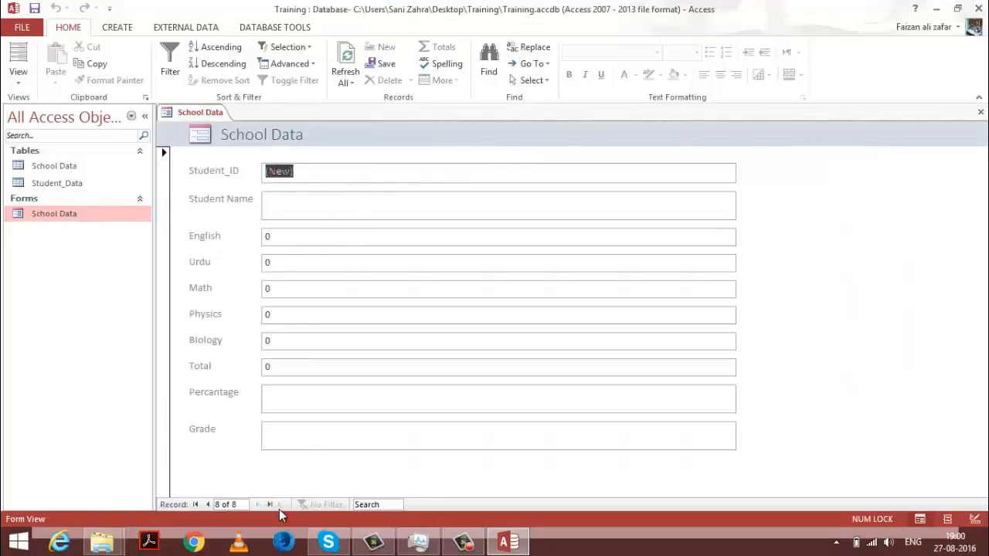
{"action": "left_click", "coordinate": [304, 215]}
{"action": "type", "text": "Naiz"}
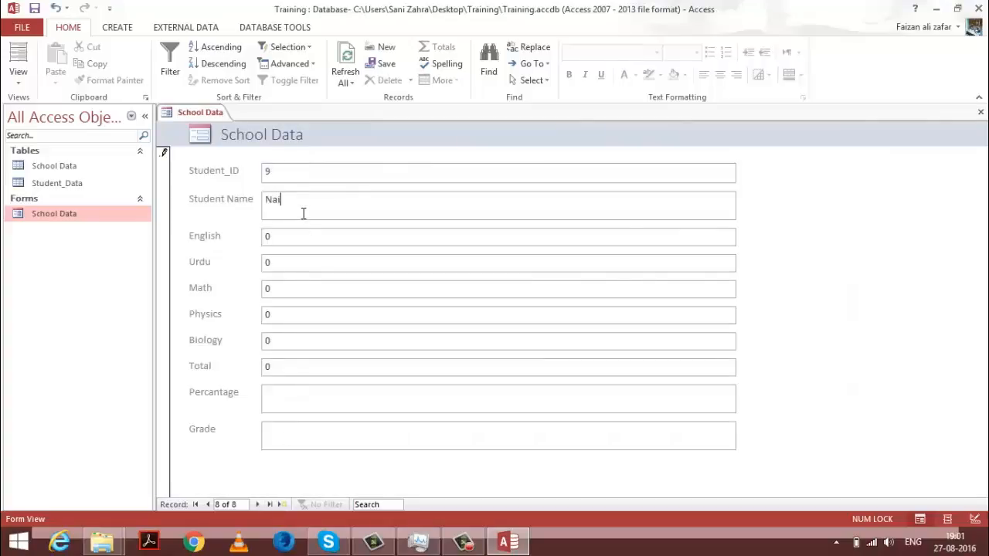
Enter the second new student's marks as English 33, Urdu 55 and Math 44.
{"action": "key", "text": "Tab"}
{"action": "type", "text": "33"}
{"action": "key", "text": "Tab"}
{"action": "type", "text": "55"}
{"action": "key", "text": "Tab"}
{"action": "type", "text": "44"}
{"action": "key", "text": "Tab"}
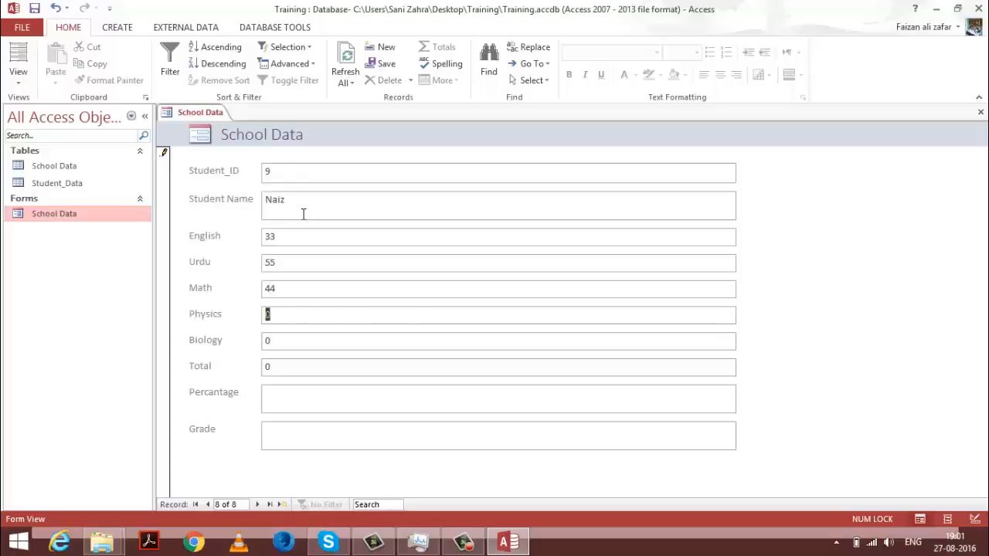
Enter Physics 66 and Biology 34 for this student, save the record and close the form.
{"action": "type", "text": "6"}
{"action": "type", "text": "34"}
{"action": "key", "text": "ctrl+s"}
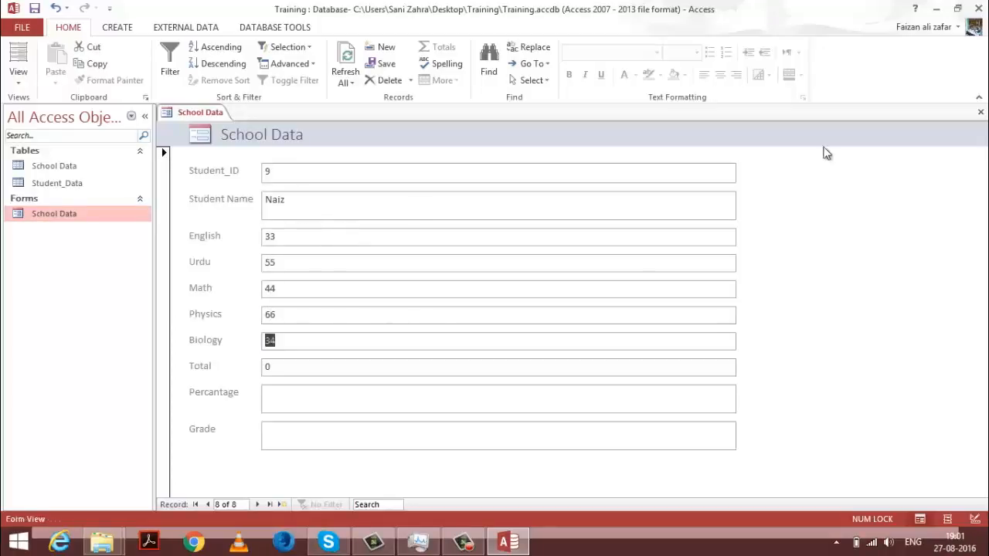
{"action": "left_click", "coordinate": [981, 113]}
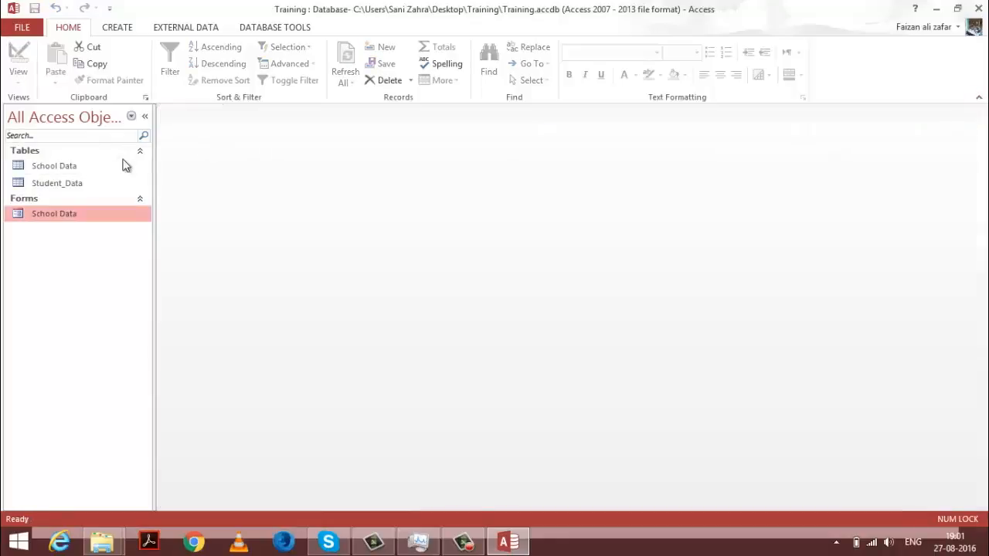
Open the School Data table and check the names and Math marks of the two newly added student records.
{"action": "double_click", "coordinate": [124, 165]}
{"action": "left_click", "coordinate": [292, 236]}
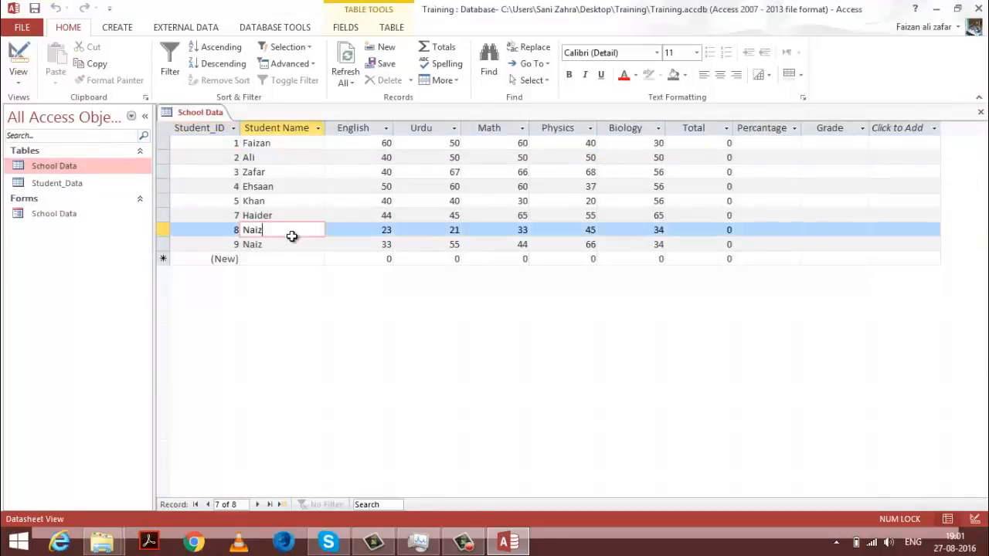
{"action": "left_click", "coordinate": [293, 244]}
{"action": "left_click", "coordinate": [511, 246]}
{"action": "left_click", "coordinate": [503, 232]}
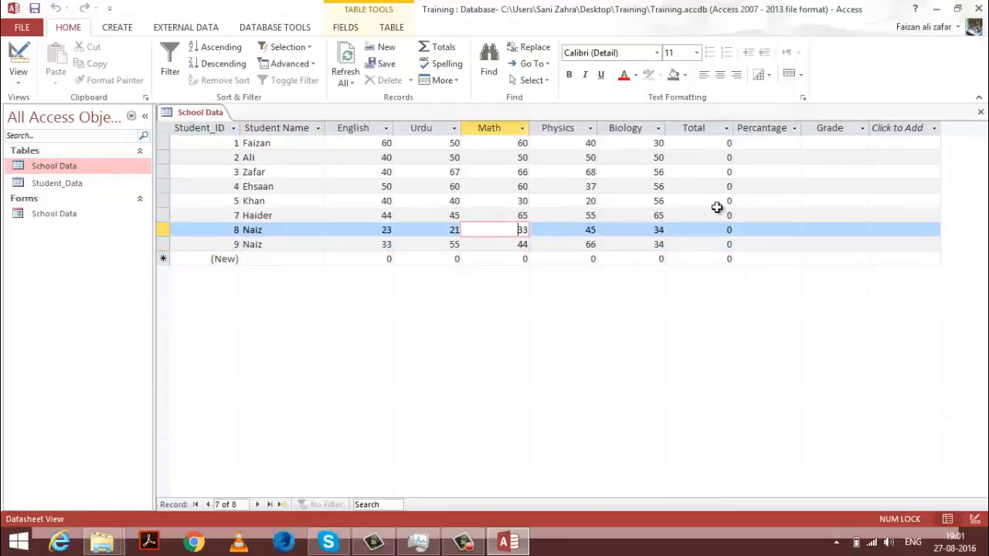
{"action": "left_click", "coordinate": [298, 244]}
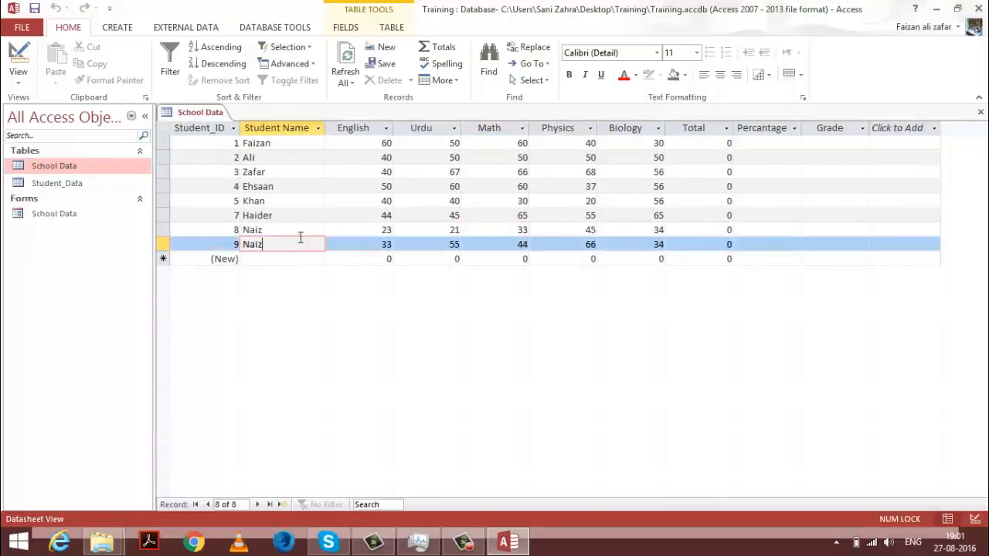
Switch the School Data table to Design View.
{"action": "left_click", "coordinate": [116, 213]}
{"action": "left_click", "coordinate": [19, 80]}
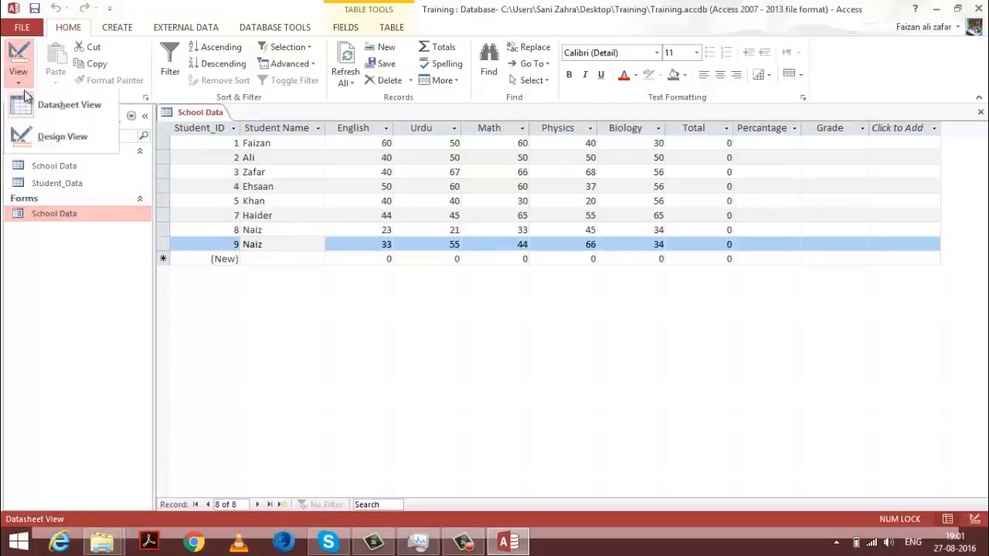
{"action": "left_click", "coordinate": [34, 135]}
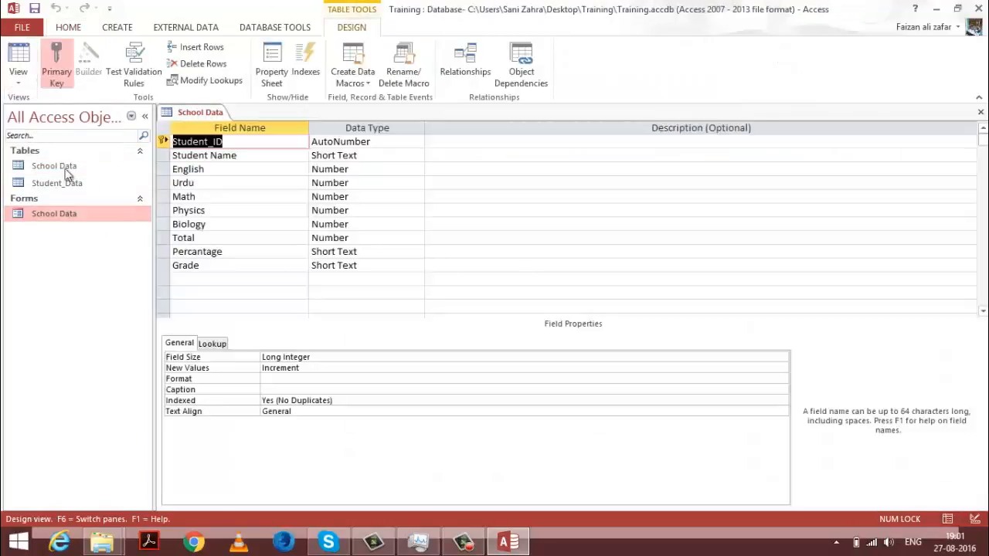
Try to open the School Data form while its table is in Design View, dismiss the warnings and close the table.
{"action": "left_click", "coordinate": [18, 85]}
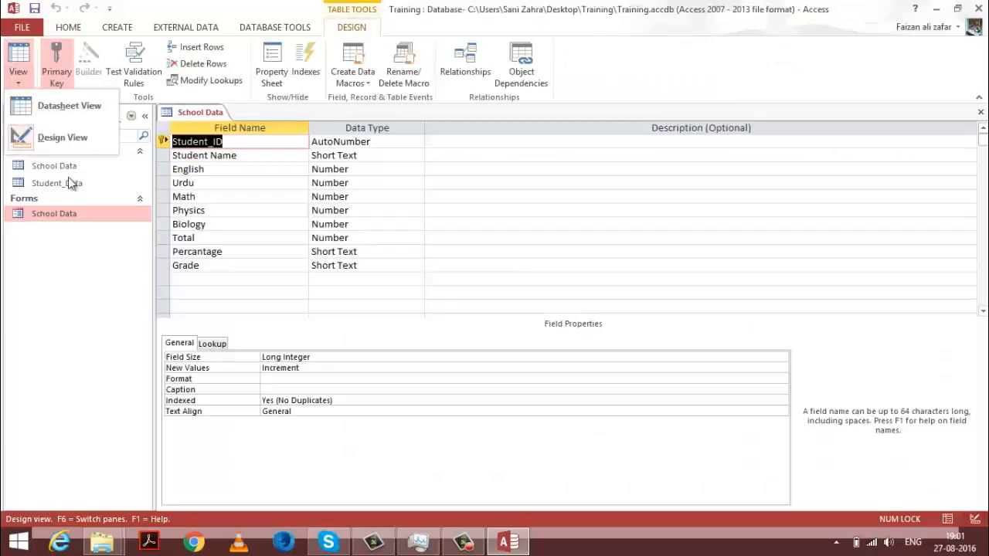
{"action": "double_click", "coordinate": [68, 208]}
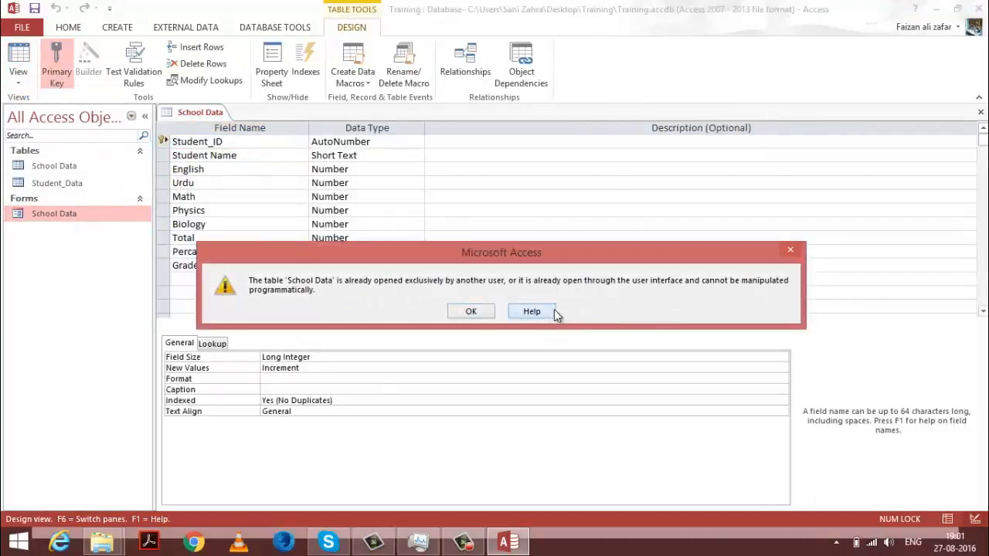
{"action": "left_click", "coordinate": [470, 311]}
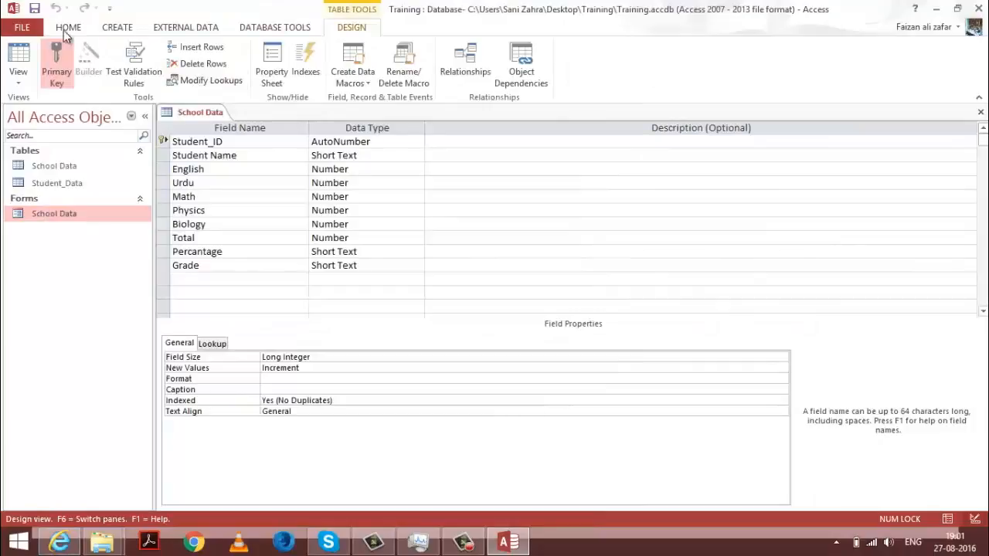
{"action": "left_click", "coordinate": [68, 28]}
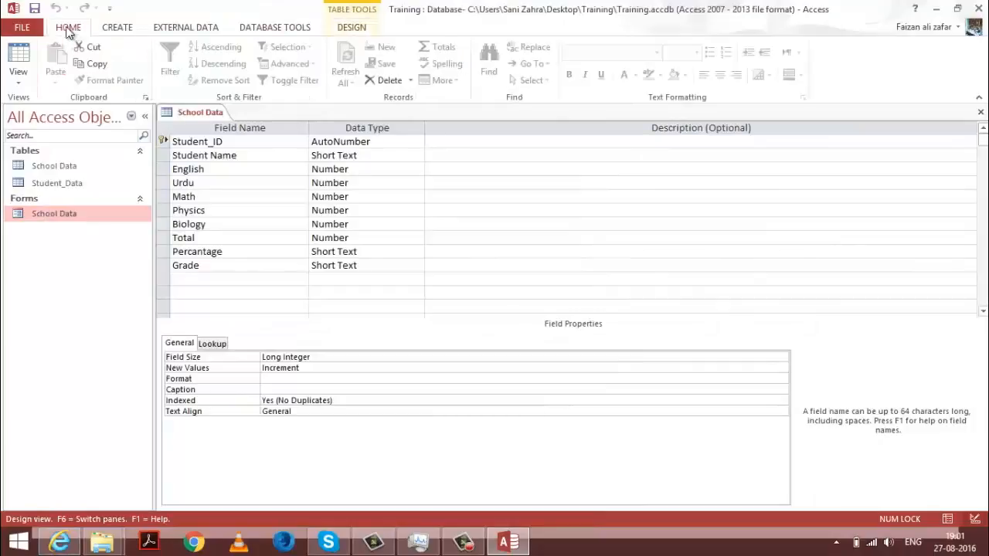
{"action": "double_click", "coordinate": [76, 217]}
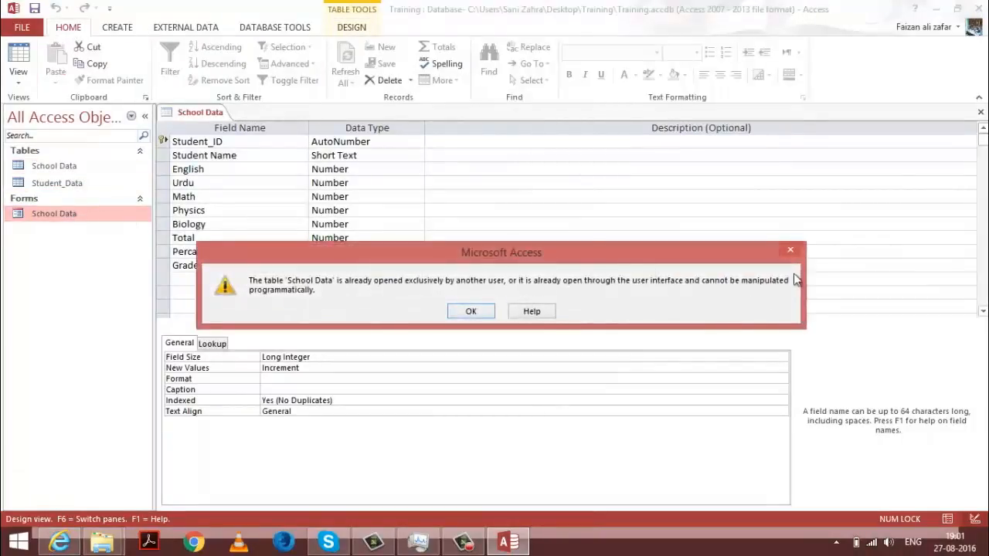
{"action": "key", "text": "Return"}
{"action": "left_click", "coordinate": [981, 112]}
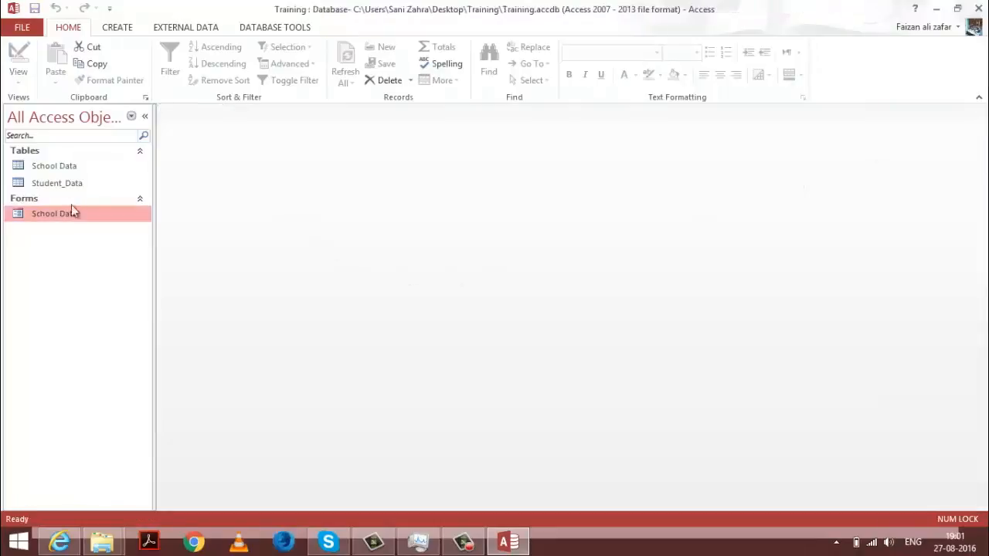